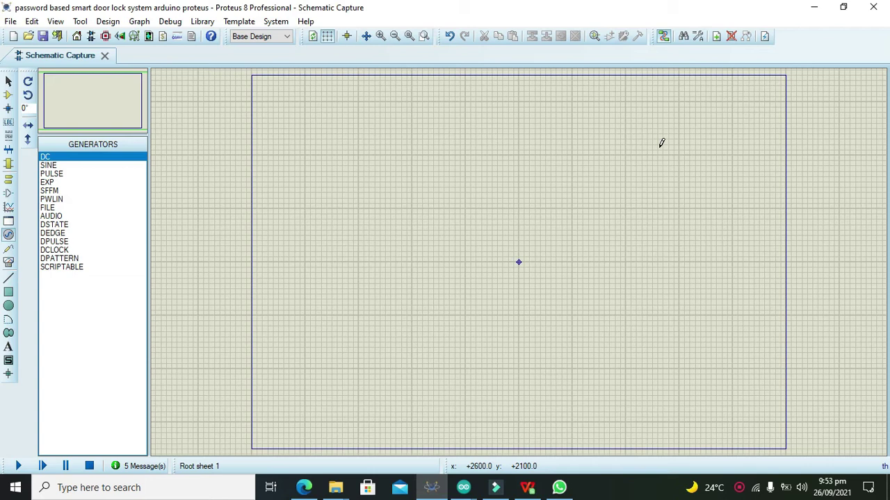
Search 'arduino' and place an ARDUINO UNO R3 board, ARD1, on the schematic sheet.
{"action": "left_click", "coordinate": [8, 96]}
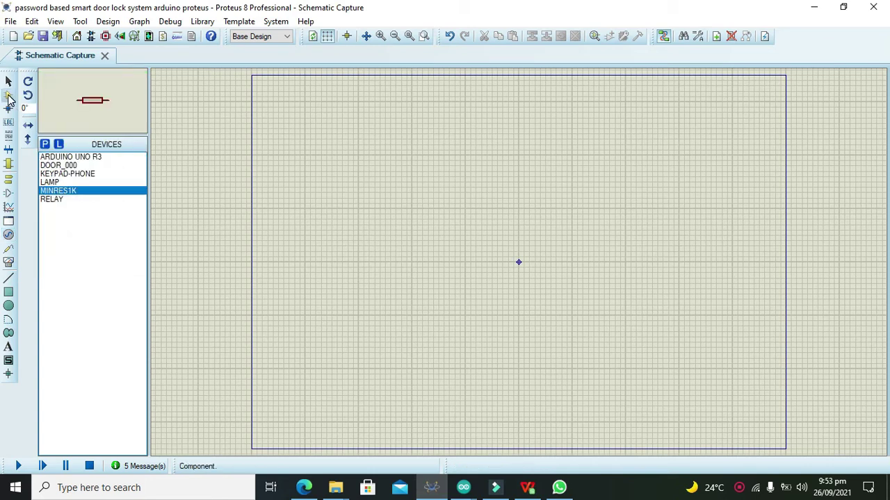
{"action": "left_click", "coordinate": [45, 144]}
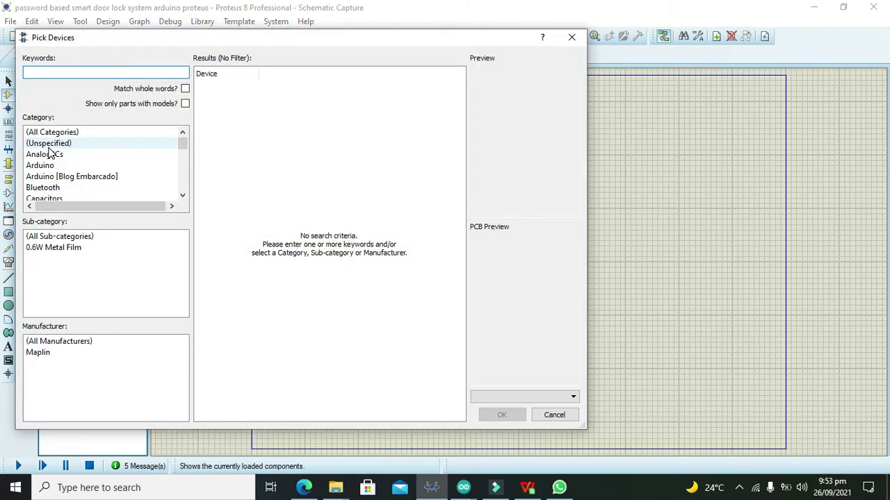
{"action": "type", "text": "arduino uno"}
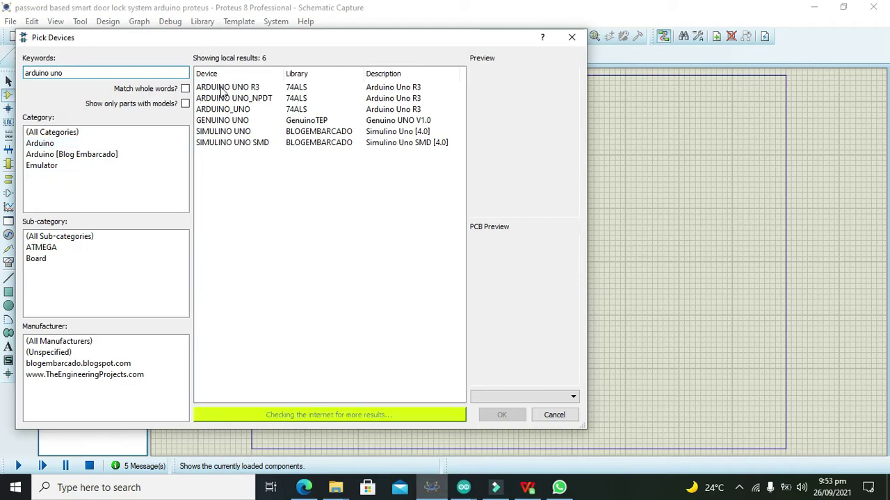
{"action": "left_click", "coordinate": [501, 414]}
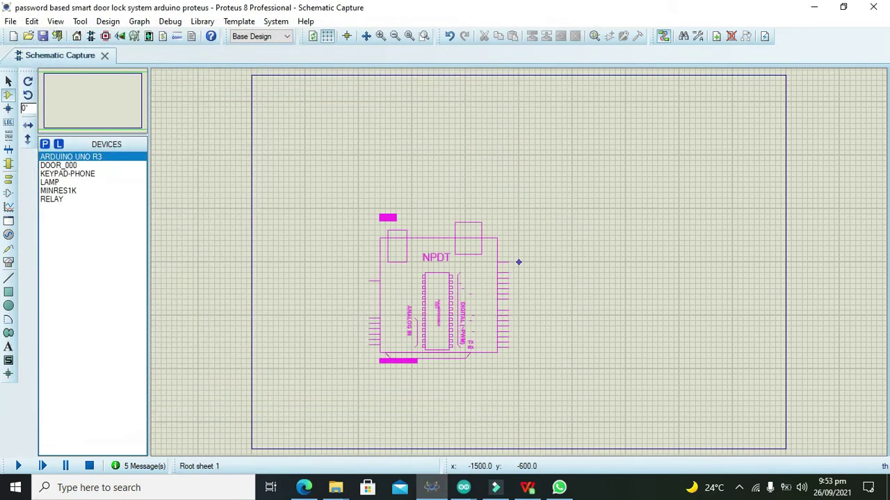
{"action": "left_click", "coordinate": [518, 262]}
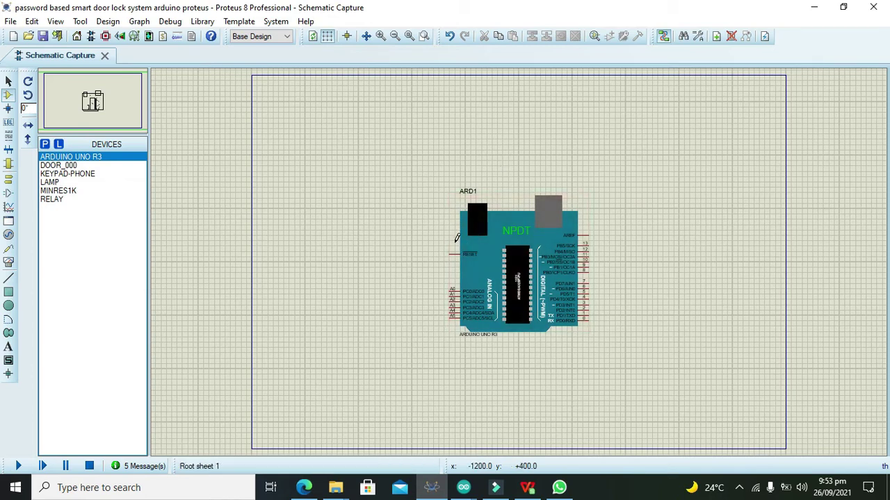
Move ARD1 to the left of the sheet's centre.
{"action": "left_click", "coordinate": [521, 272]}
{"action": "left_click_drag", "start_coordinate": [520, 271], "coordinate": [516, 271]}
{"action": "left_click", "coordinate": [597, 249]}
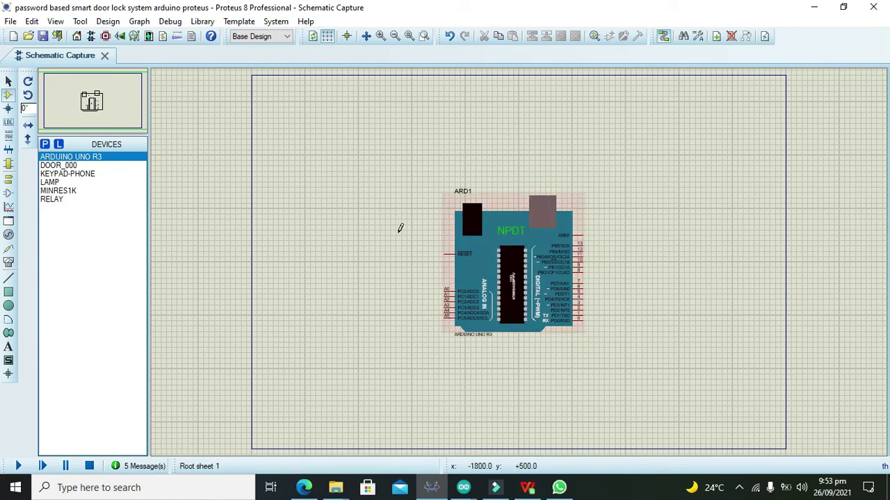
{"action": "left_click", "coordinate": [498, 271]}
{"action": "left_click_drag", "start_coordinate": [498, 271], "coordinate": [440, 271]}
Search 'keypad' and place a KEYPAD-PHONE to the right of the Arduino.
{"action": "left_click", "coordinate": [385, 185]}
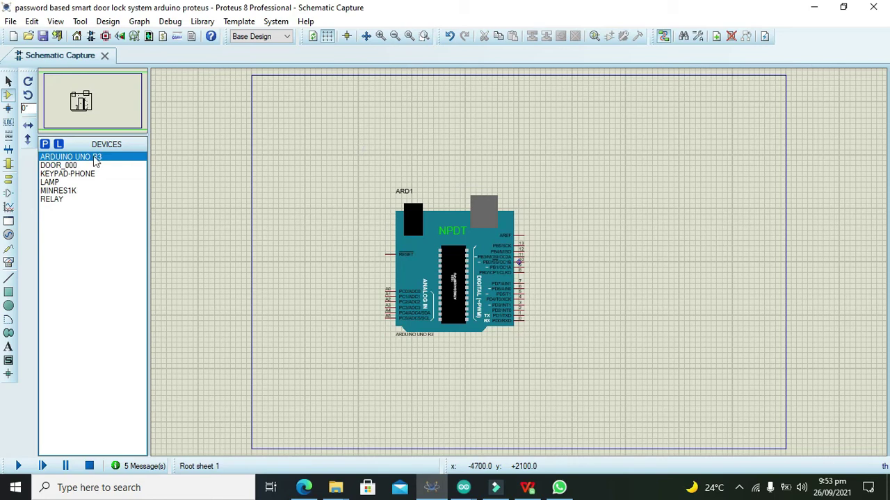
{"action": "left_click", "coordinate": [44, 143]}
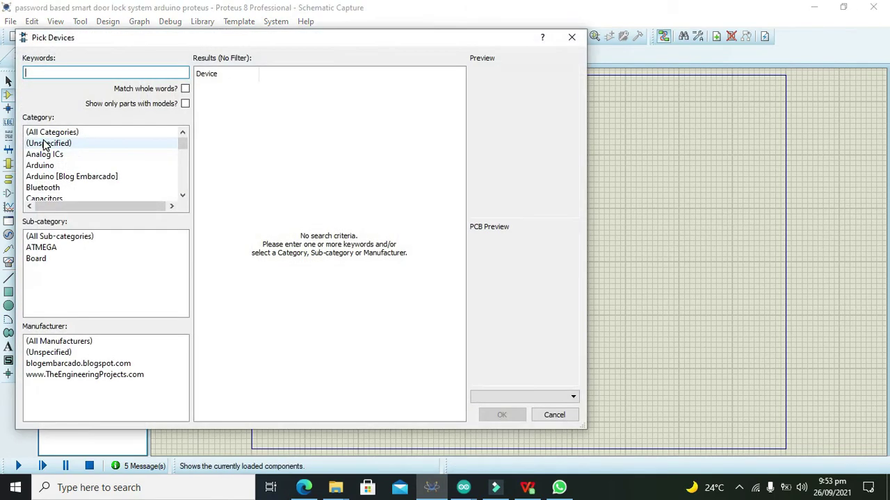
{"action": "type", "text": "keypad"}
{"action": "left_click", "coordinate": [261, 88]}
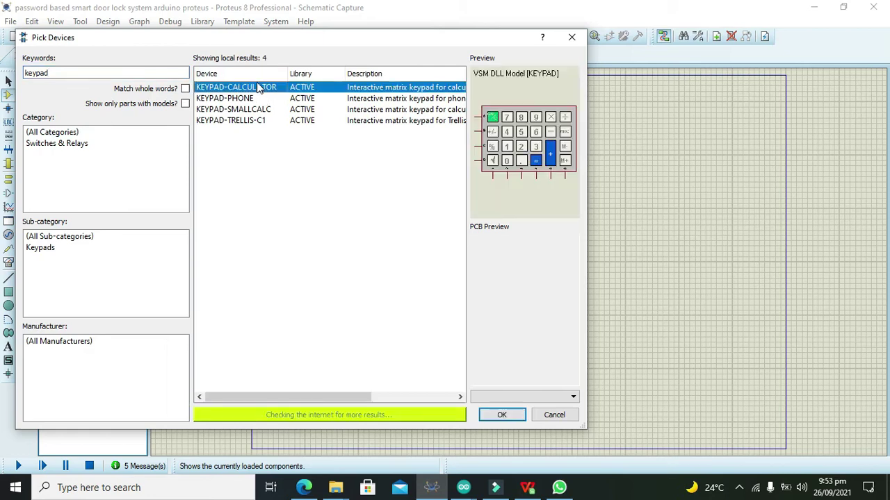
{"action": "left_click", "coordinate": [254, 99]}
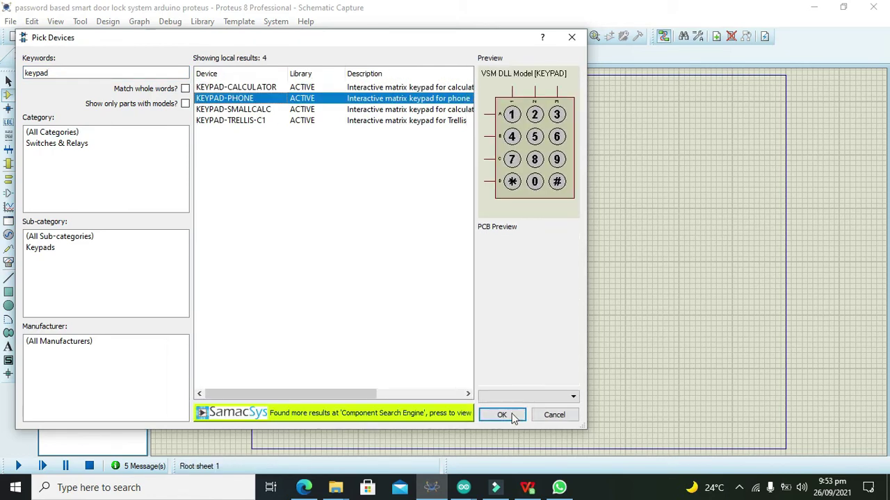
{"action": "left_click", "coordinate": [501, 415]}
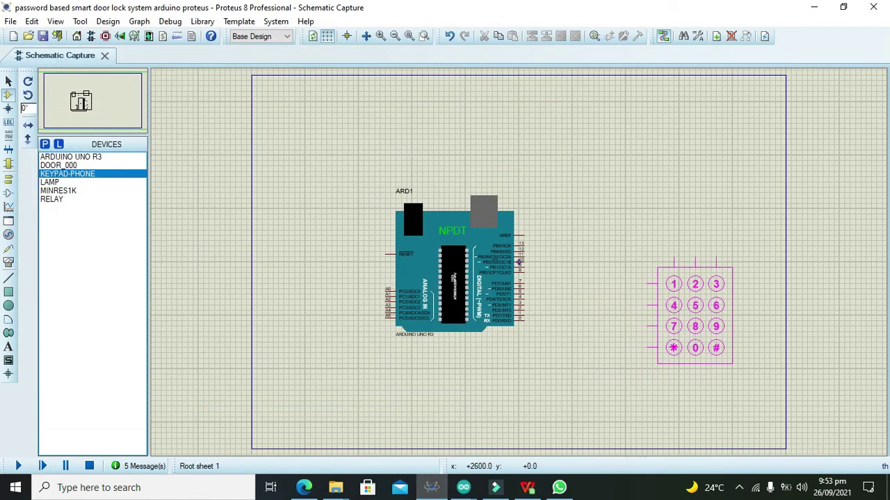
{"action": "left_click", "coordinate": [694, 310]}
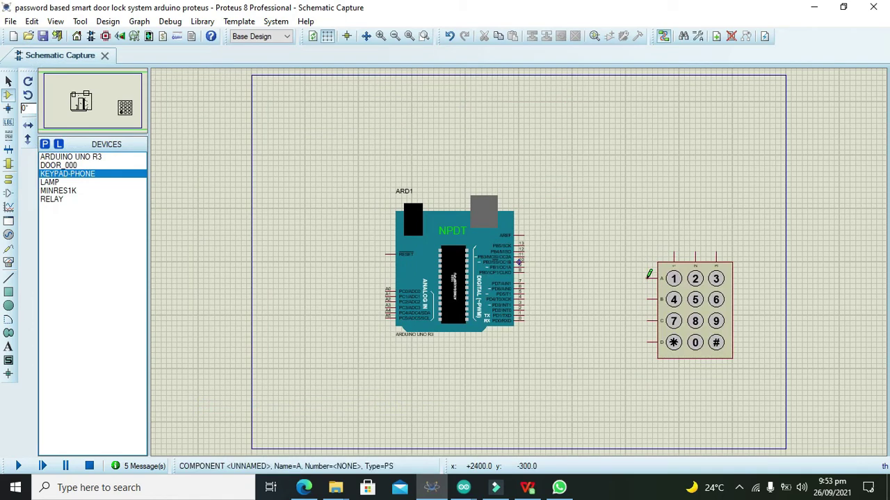
Wire keypad rows A, B and C to Arduino digital pins, row C to pin 7.
{"action": "left_click", "coordinate": [647, 278]}
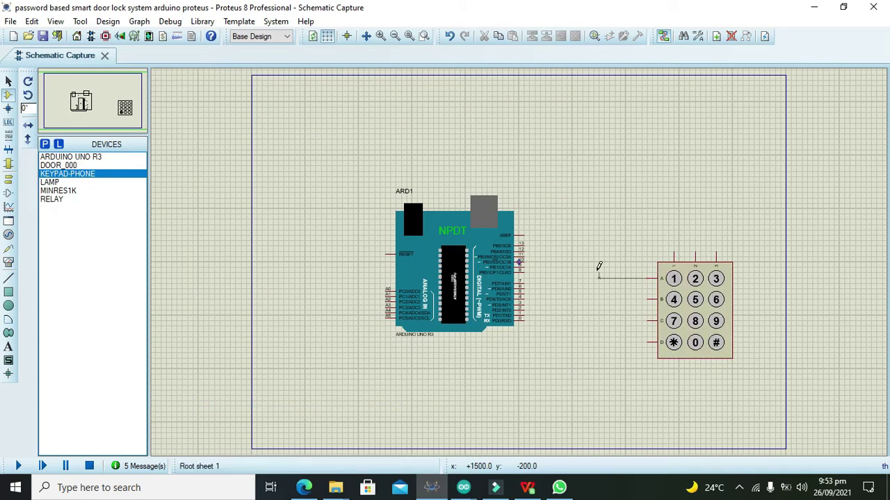
{"action": "left_click", "coordinate": [527, 265]}
{"action": "left_click", "coordinate": [648, 299]}
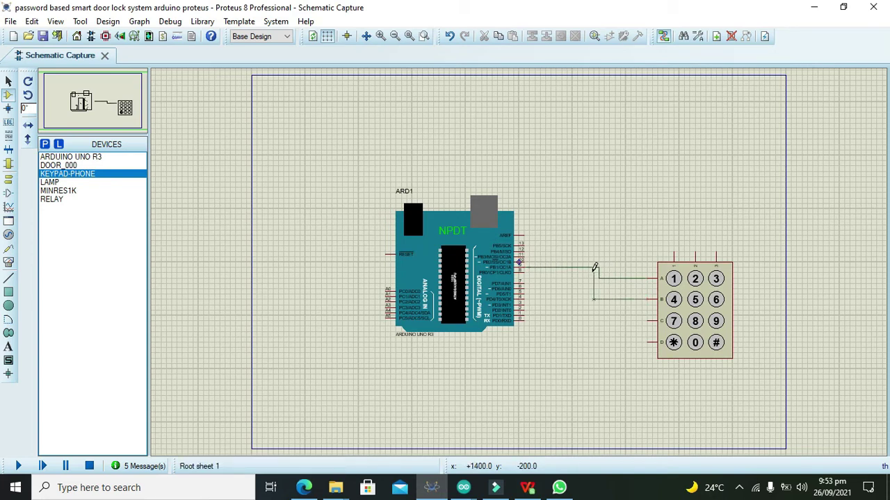
{"action": "left_click", "coordinate": [523, 272]}
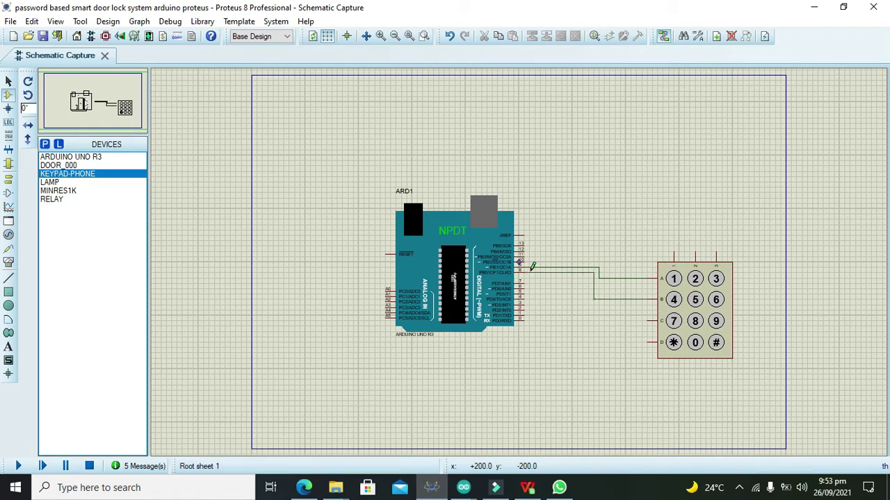
{"action": "left_click", "coordinate": [648, 320]}
{"action": "left_click", "coordinate": [523, 278]}
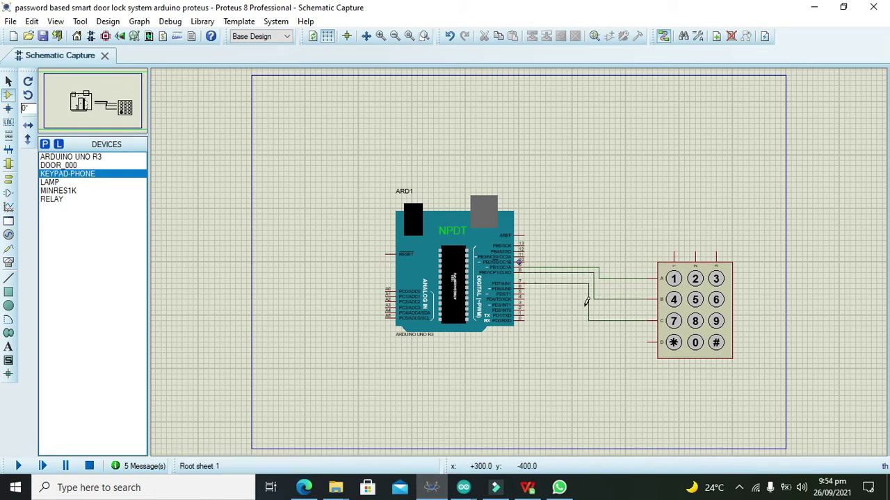
Wire keypad row D and columns 1, 2, 3 to Arduino pins, columns to 5, 4 and PD3.
{"action": "left_click", "coordinate": [648, 342]}
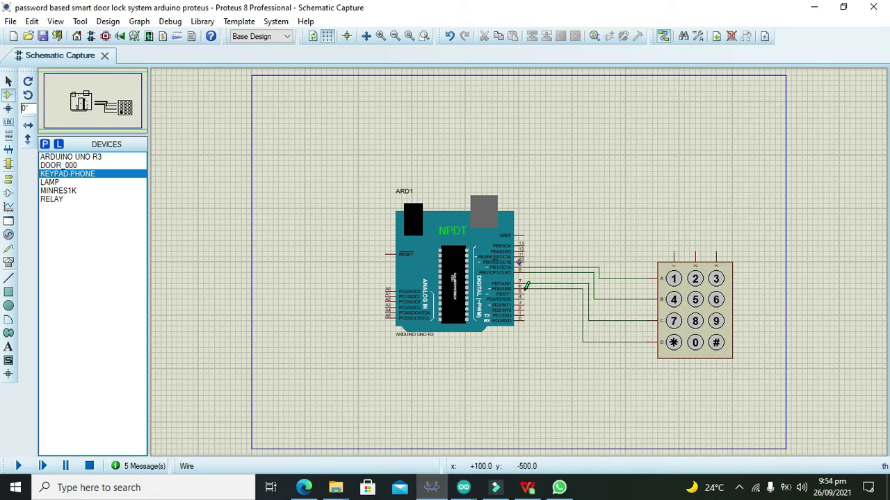
{"action": "left_click", "coordinate": [522, 287]}
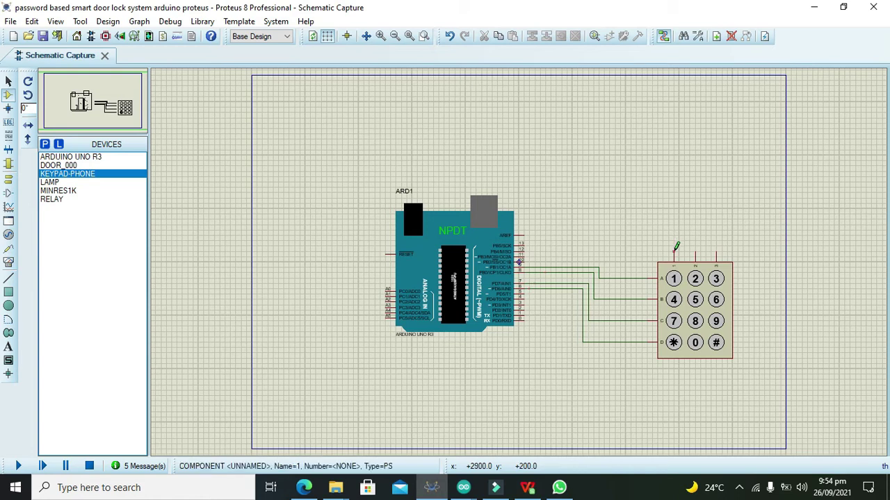
{"action": "left_click", "coordinate": [675, 247]}
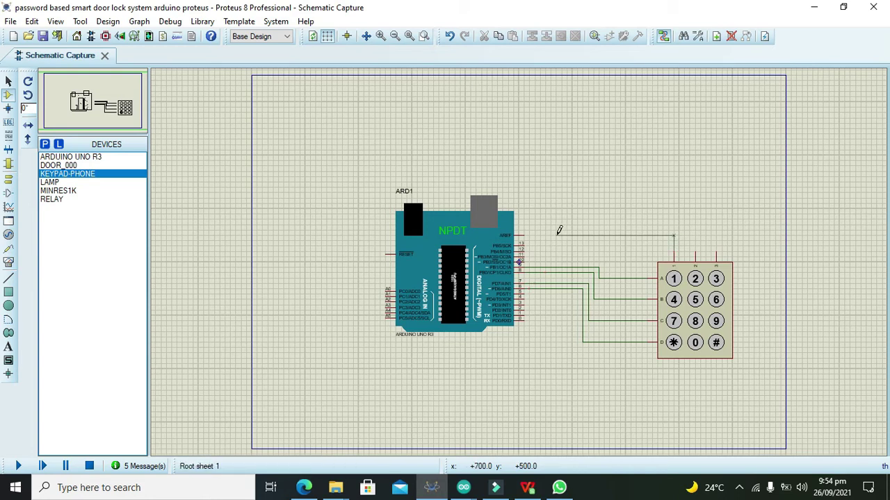
{"action": "left_click", "coordinate": [523, 290]}
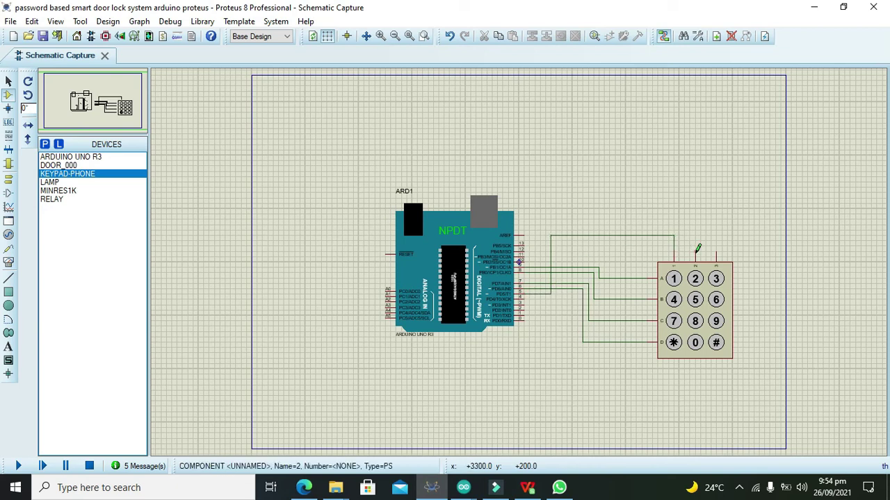
{"action": "left_click", "coordinate": [690, 223]}
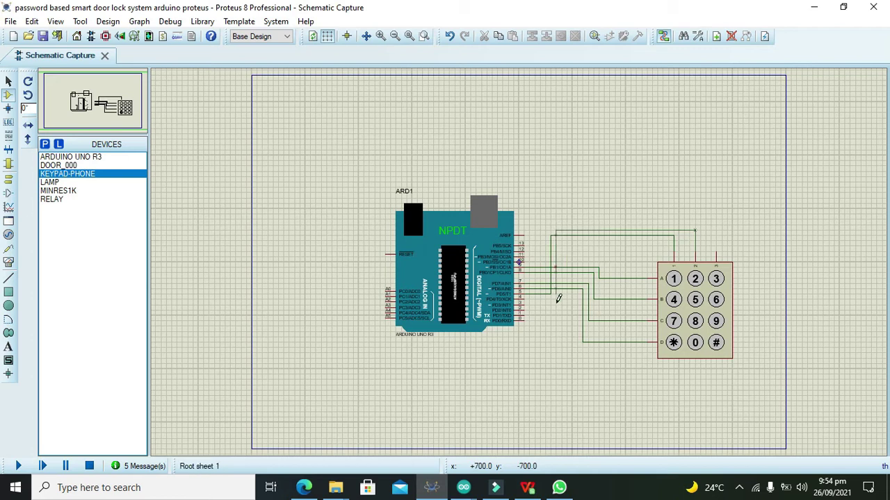
{"action": "left_click", "coordinate": [522, 296]}
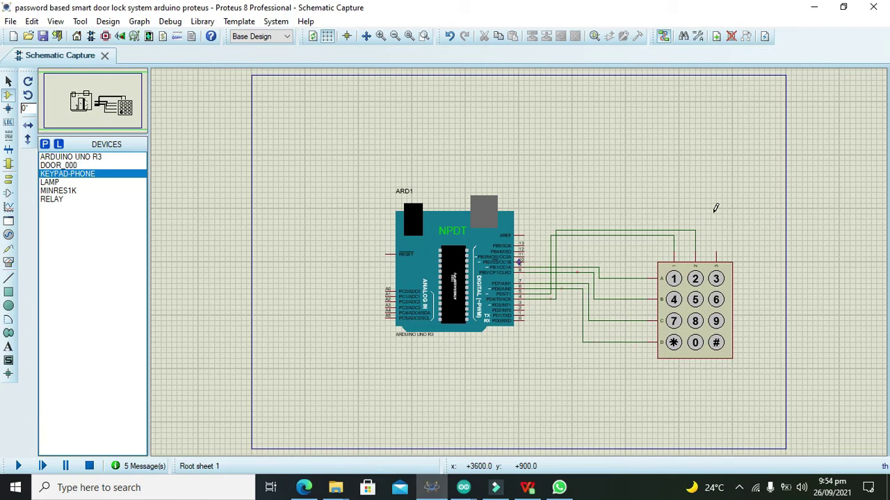
{"action": "left_click", "coordinate": [717, 253]}
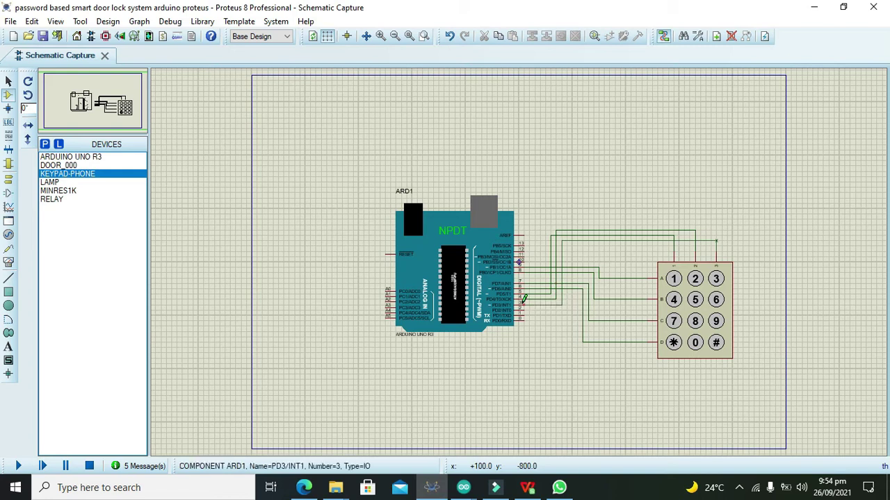
{"action": "left_click", "coordinate": [523, 304]}
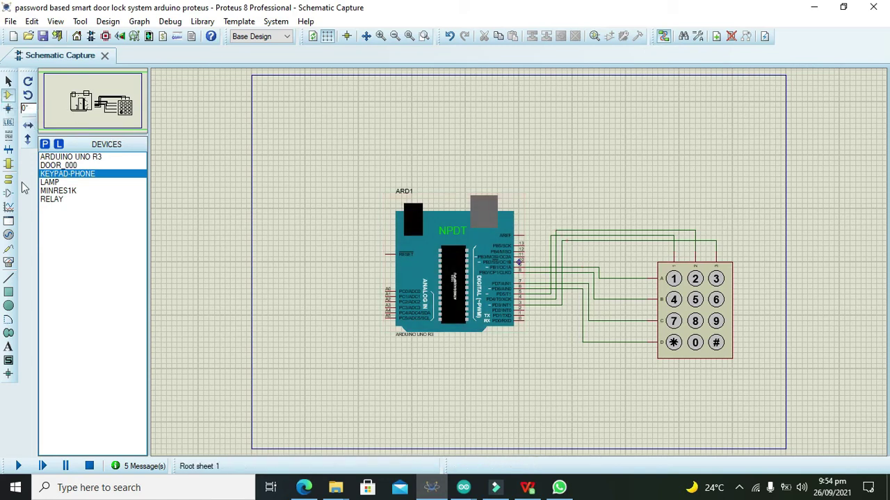
Place a VIRTUAL TERMINAL below ARD1 and wire its RXD pin to the Arduino TX pin.
{"action": "left_click", "coordinate": [8, 262]}
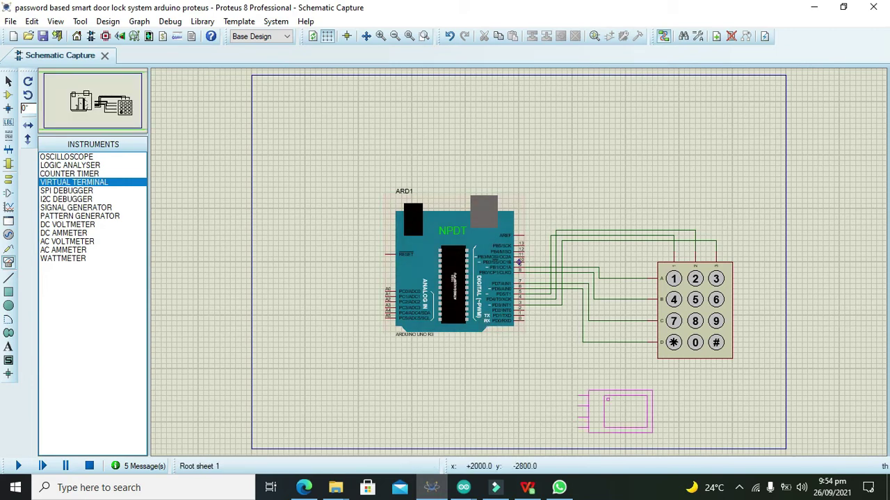
{"action": "left_click", "coordinate": [385, 407]}
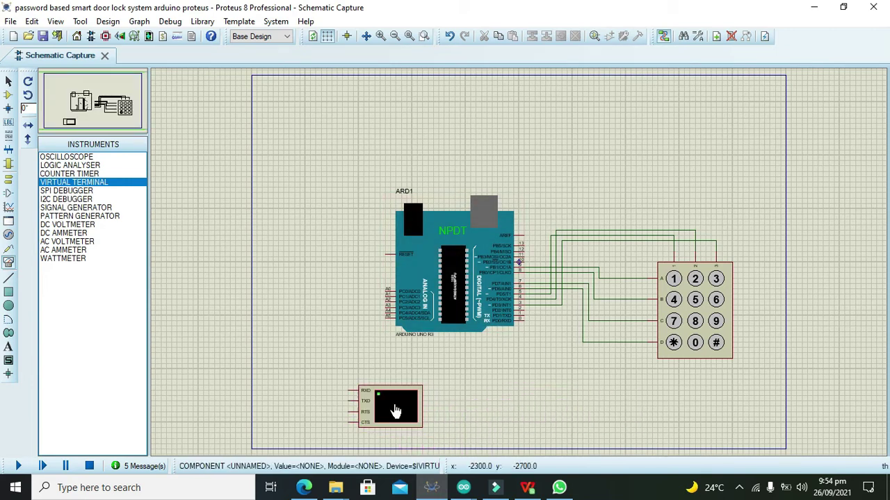
{"action": "left_click", "coordinate": [348, 390]}
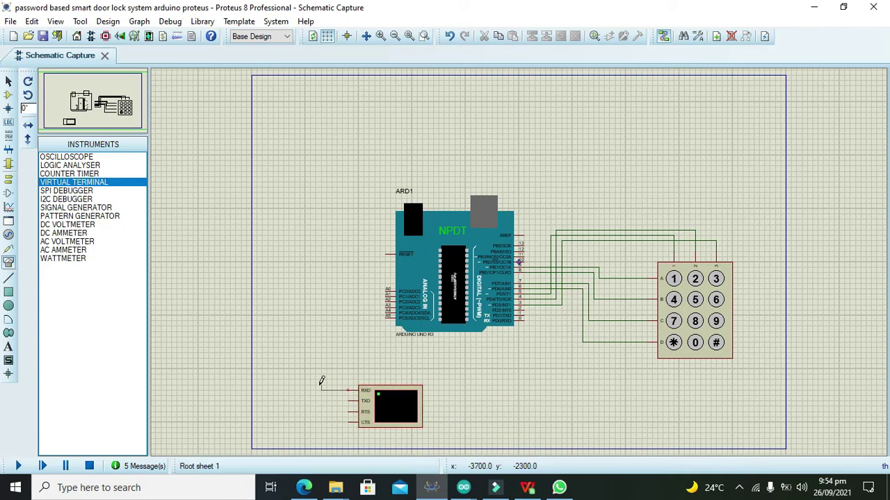
{"action": "left_click", "coordinate": [321, 352]}
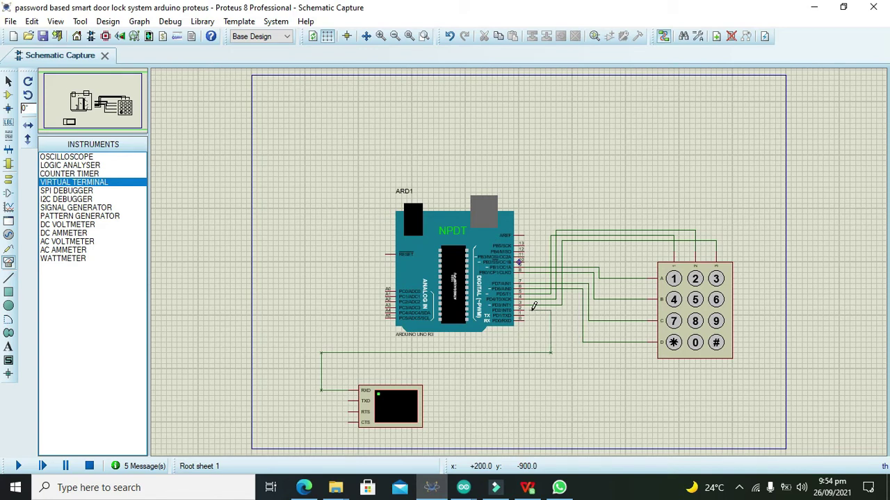
{"action": "left_click", "coordinate": [527, 314]}
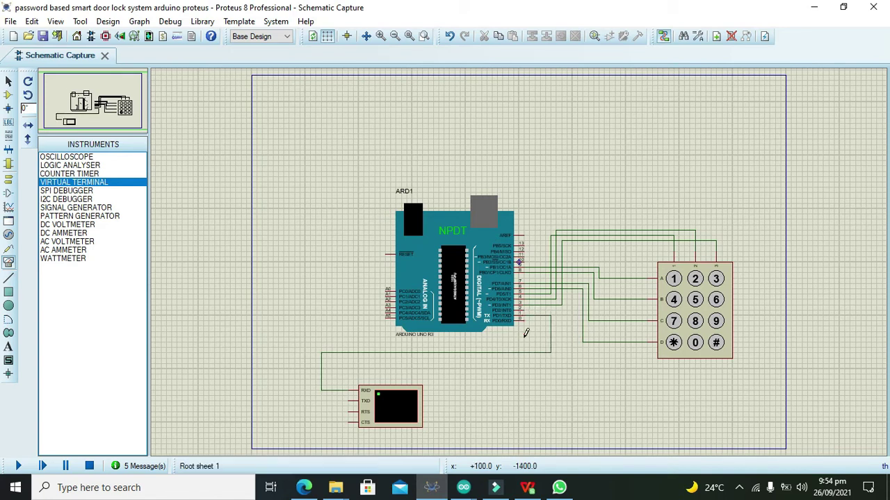
{"action": "scroll", "coordinate": [571, 334], "scroll_direction": "right", "scroll_amount": 5}
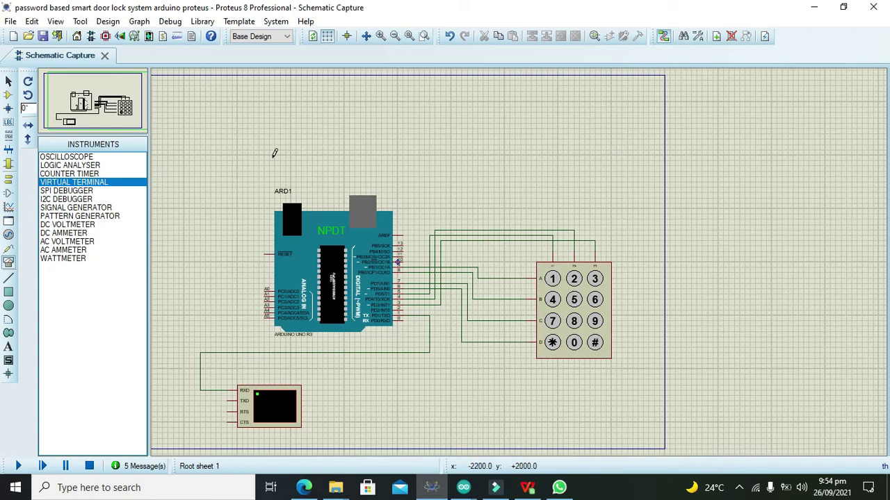
Place an animated RELAY, RL1, right of the keypad and wire its coil to Arduino pin 13.
{"action": "left_click", "coordinate": [9, 95]}
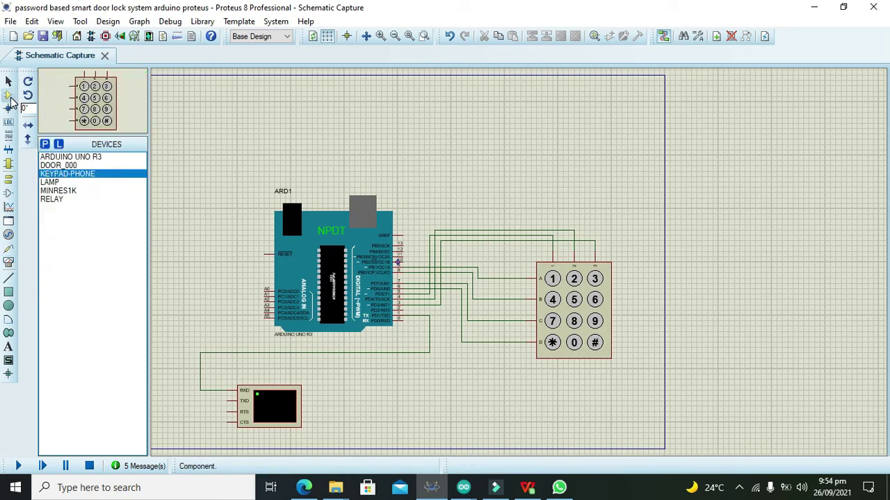
{"action": "left_click", "coordinate": [45, 145]}
{"action": "type", "text": "ani"}
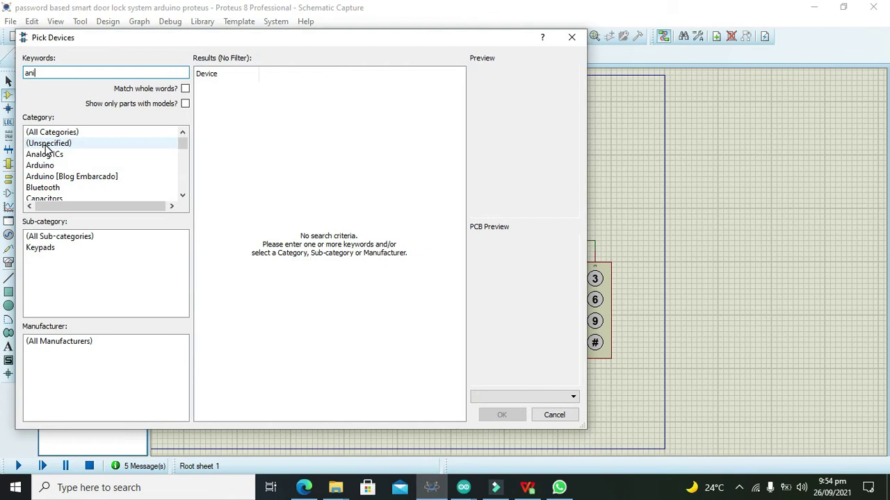
{"action": "type", "text": "mated relay"}
{"action": "left_click", "coordinate": [237, 154]}
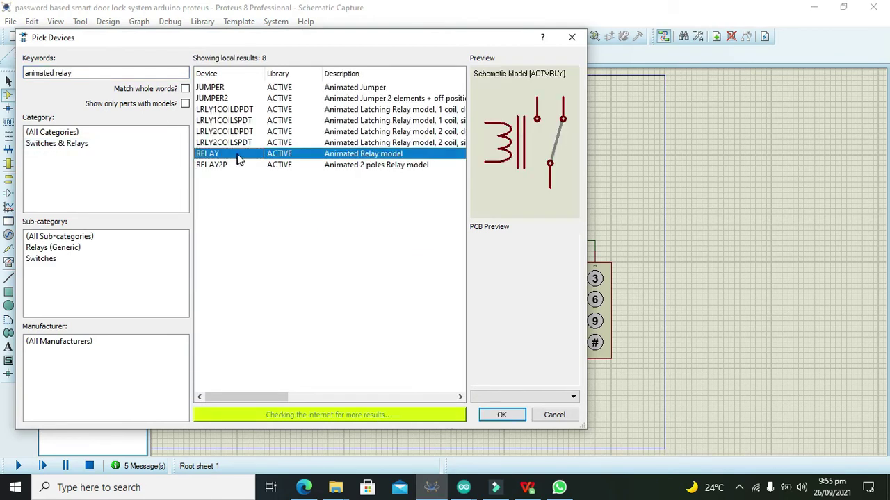
{"action": "left_click", "coordinate": [501, 414]}
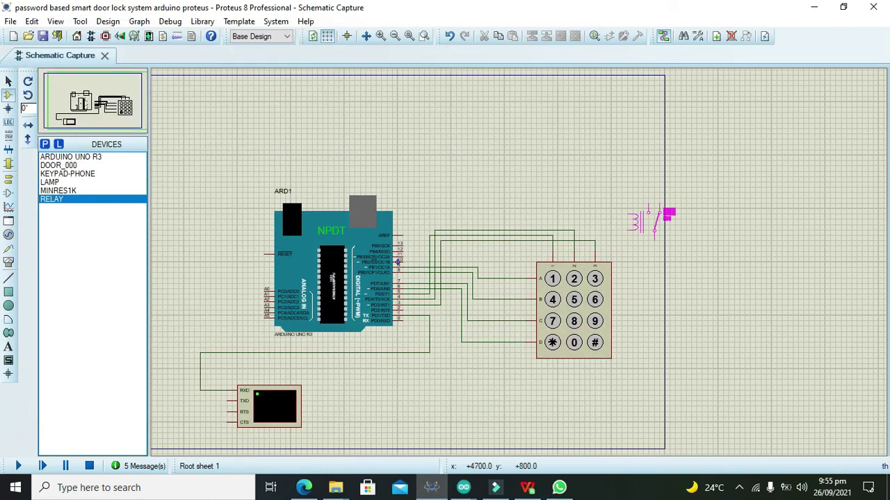
{"action": "left_click", "coordinate": [671, 284]}
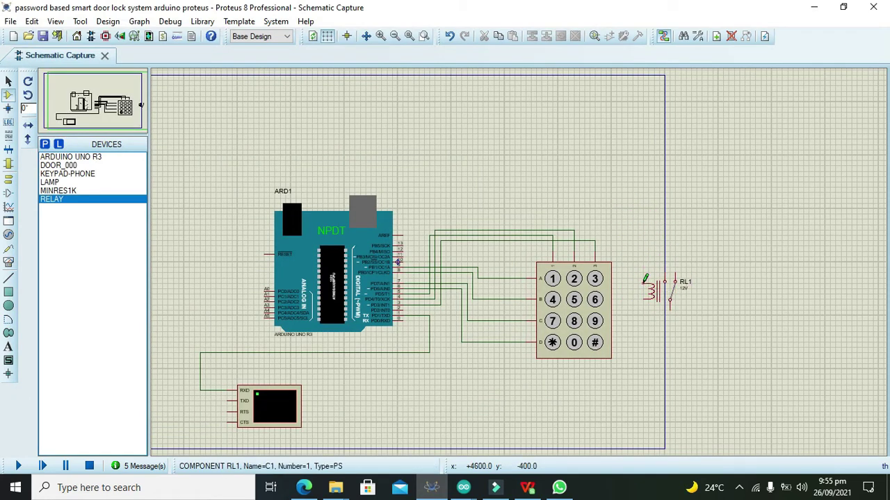
{"action": "left_click", "coordinate": [645, 280]}
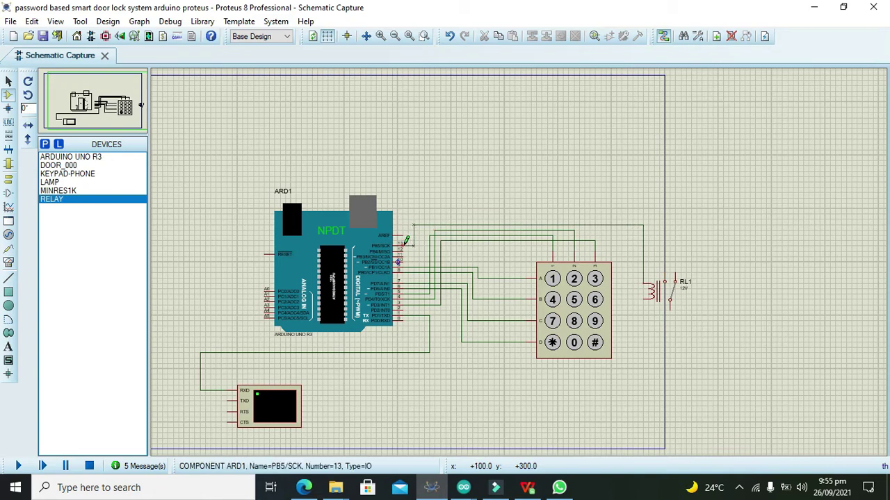
{"action": "left_click", "coordinate": [406, 242]}
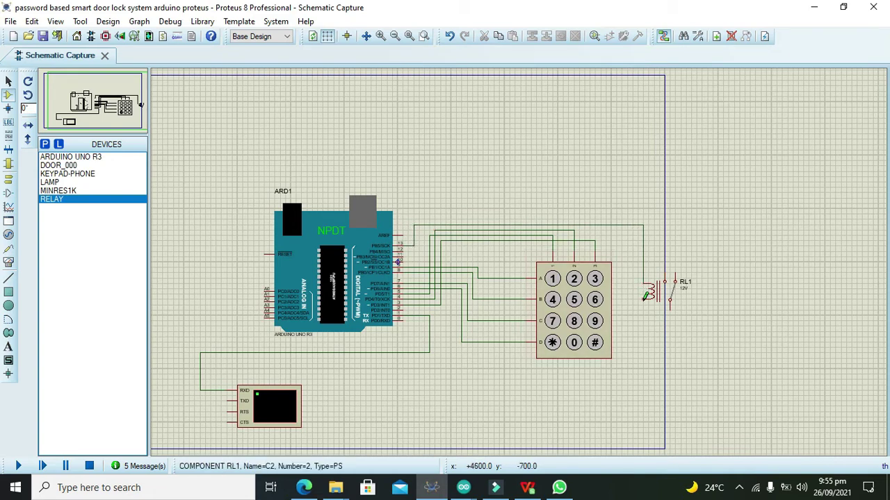
Place a GROUND terminal just below relay RL1's coil.
{"action": "left_click", "coordinate": [8, 180]}
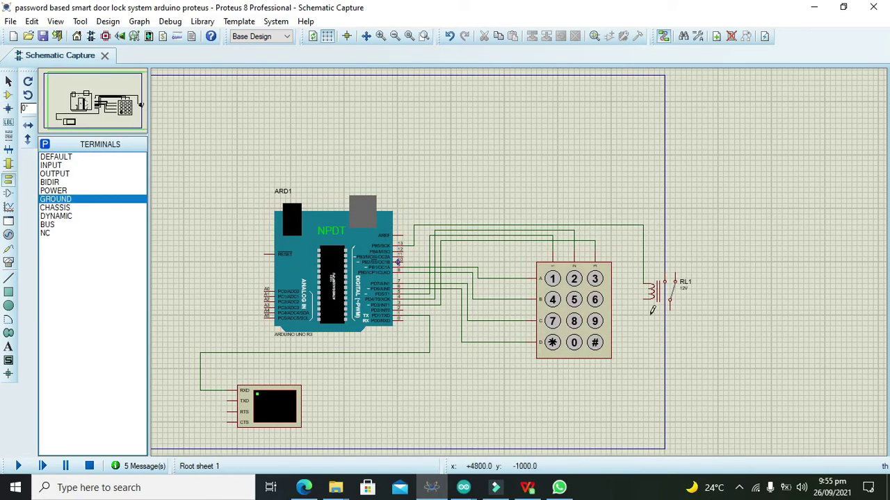
{"action": "left_click", "coordinate": [638, 318]}
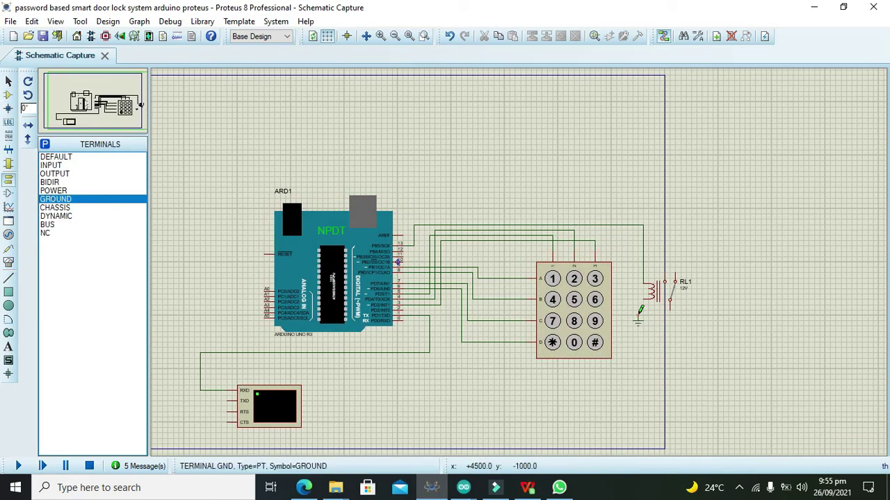
{"action": "left_click", "coordinate": [8, 95]}
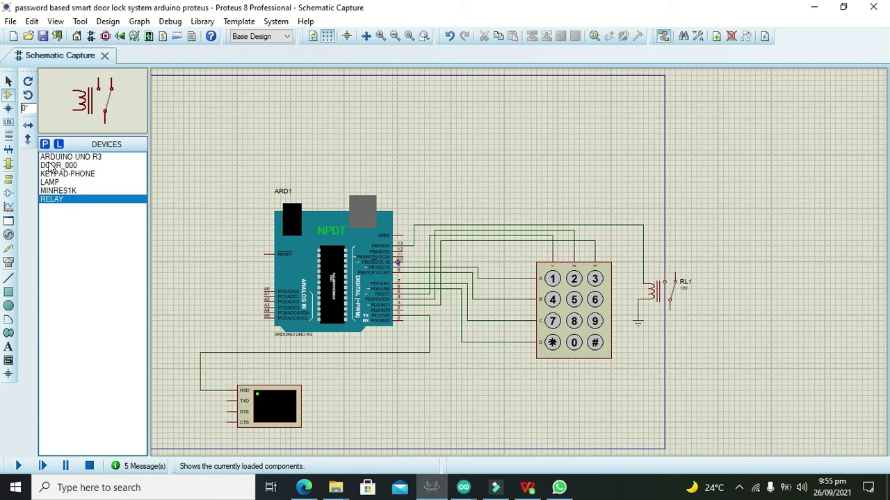
Place the DOOR_000 door, L1, to the right of relay RL1 and nudge it into position.
{"action": "left_click", "coordinate": [52, 167]}
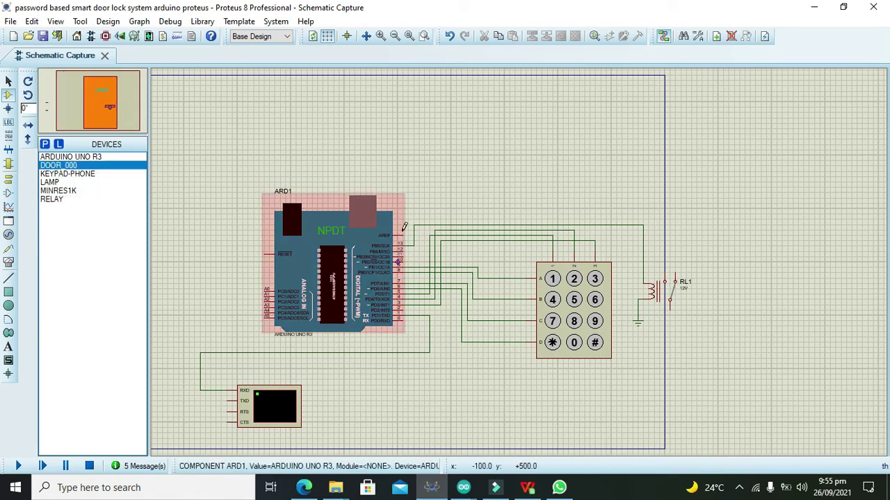
{"action": "left_click", "coordinate": [701, 278]}
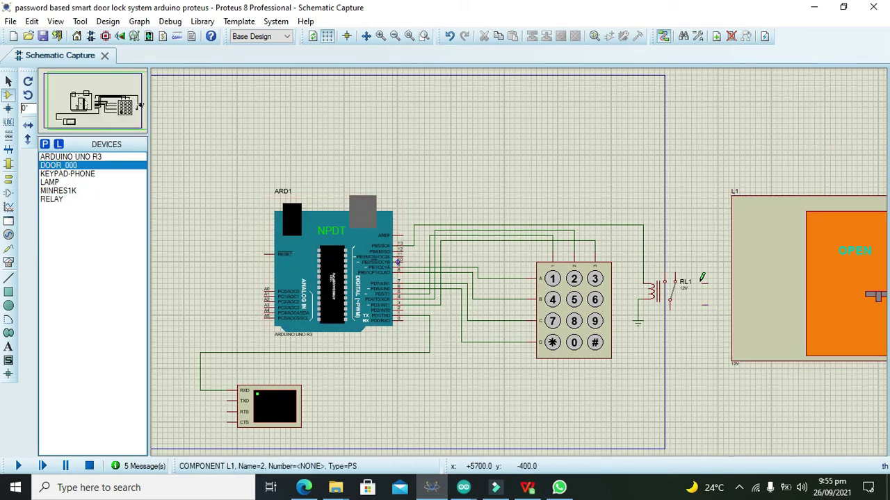
{"action": "left_click_drag", "start_coordinate": [803, 153], "coordinate": [867, 159]}
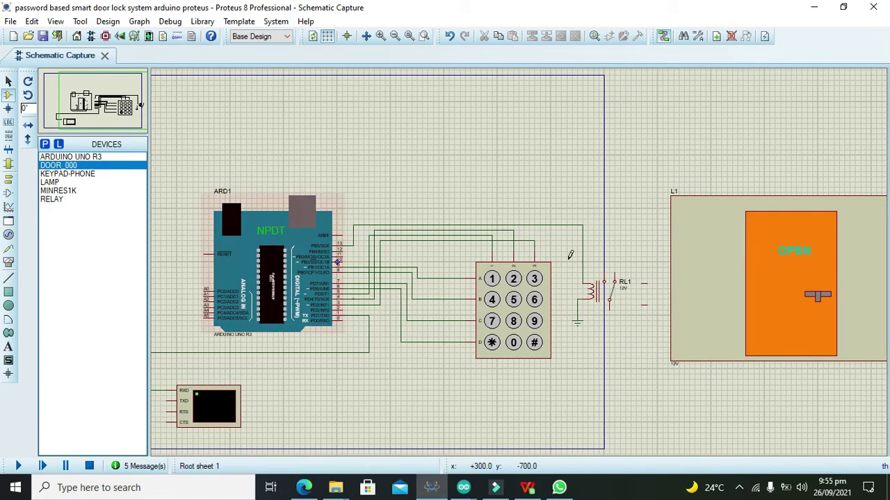
{"action": "left_click", "coordinate": [786, 271]}
{"action": "left_click_drag", "start_coordinate": [786, 271], "coordinate": [775, 271]}
{"action": "left_click_drag", "start_coordinate": [735, 242], "coordinate": [776, 232]}
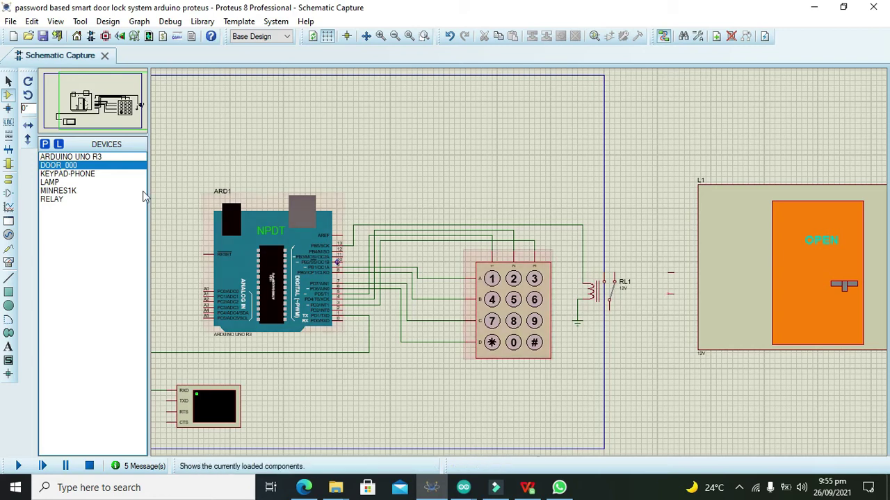
{"action": "left_click", "coordinate": [8, 178]}
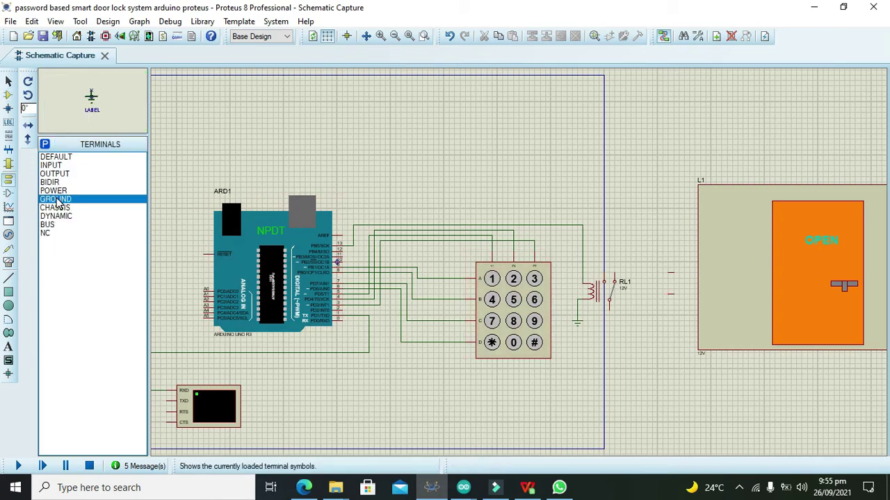
Add a second ground wired to door L1's lower pin, and start a wire from the relay's switch contact.
{"action": "left_click", "coordinate": [657, 322]}
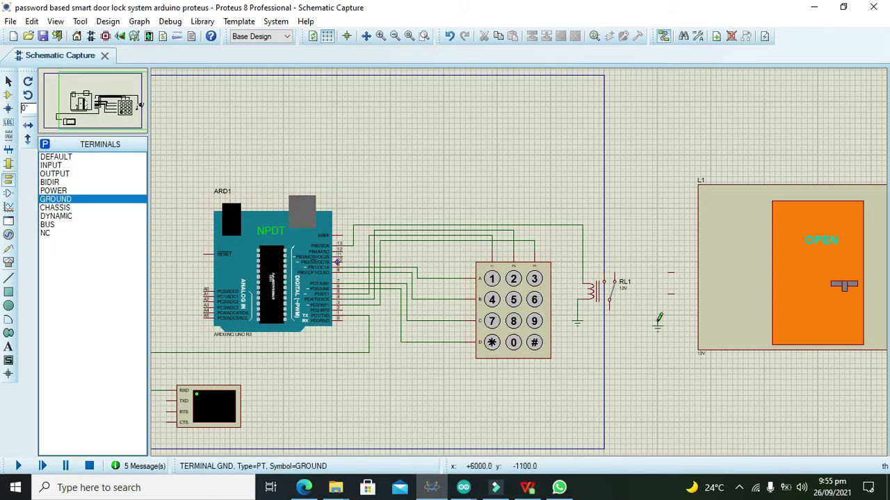
{"action": "left_click", "coordinate": [669, 294]}
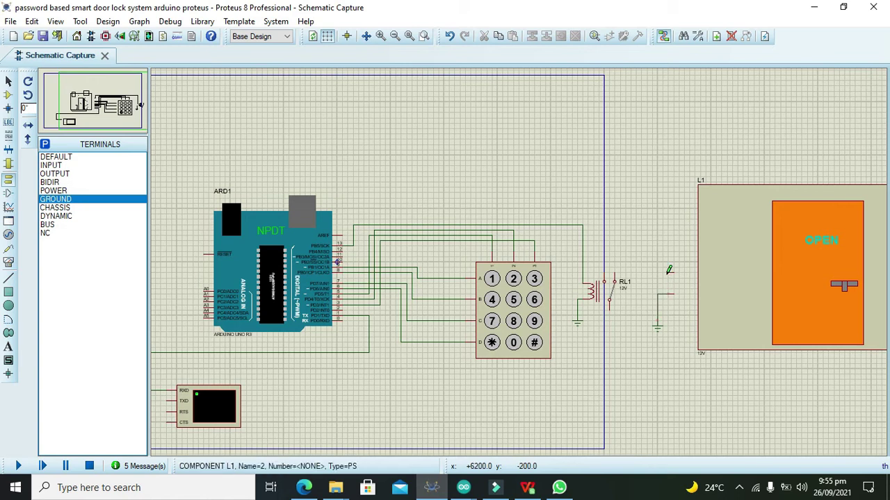
{"action": "left_click", "coordinate": [668, 273]}
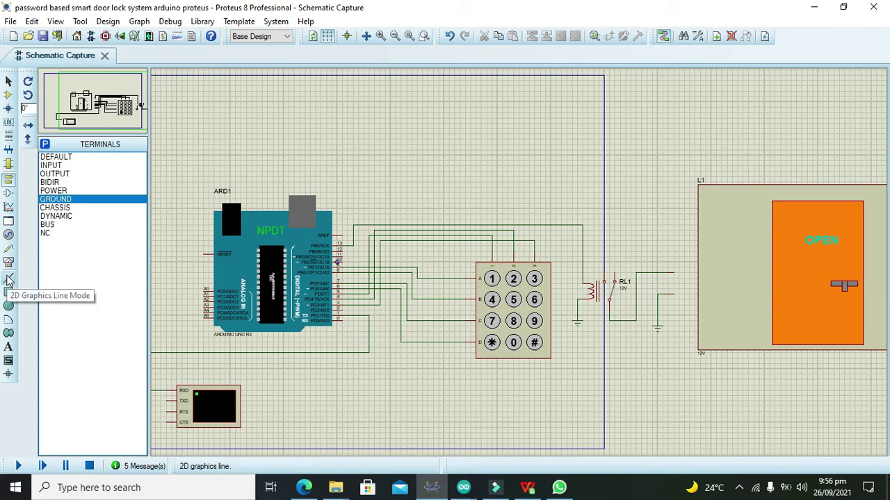
Place a DC generator above relay RL1 and wire it to the relay's NC contact.
{"action": "left_click", "coordinate": [8, 236]}
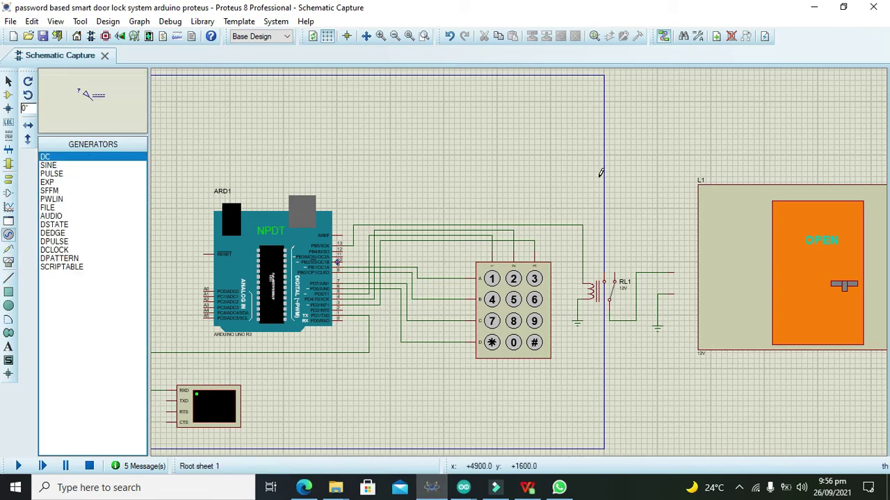
{"action": "left_click", "coordinate": [627, 203]}
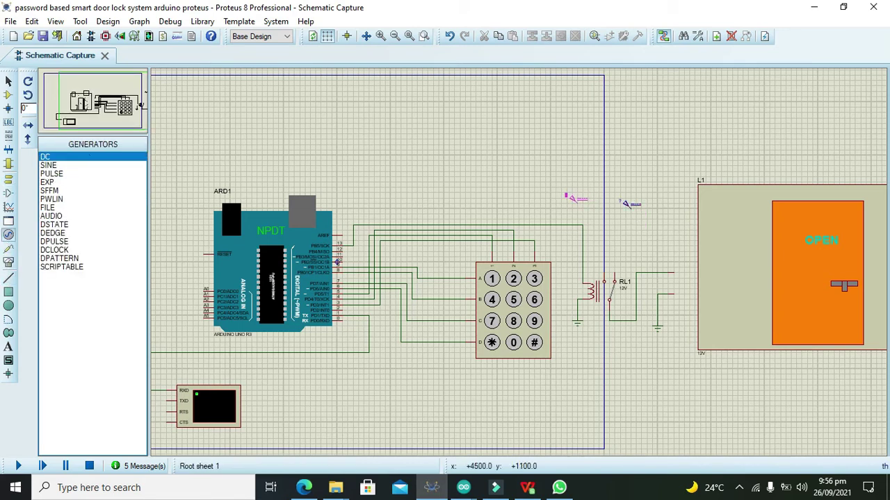
{"action": "left_click", "coordinate": [631, 207]}
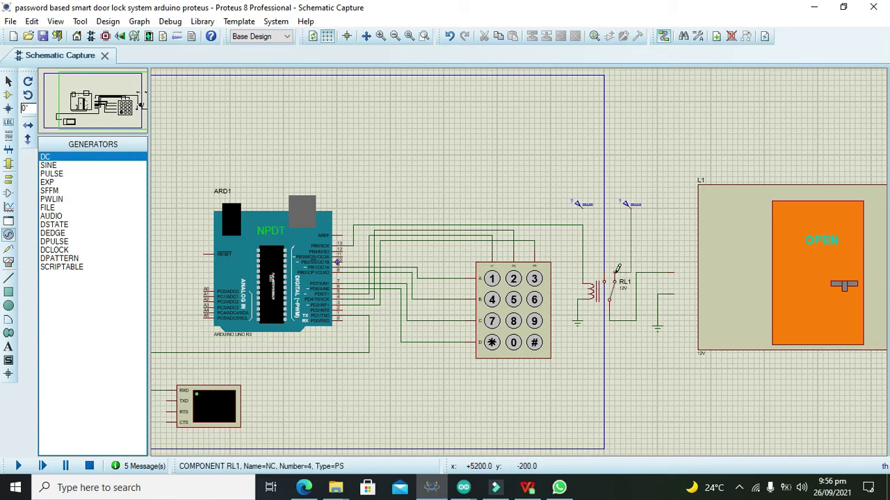
{"action": "left_click", "coordinate": [617, 270]}
Edit the RL1(NC) source voltage and confirm RL1(NO) at 12 V in DC Generator Properties.
{"action": "double_click", "coordinate": [629, 204]}
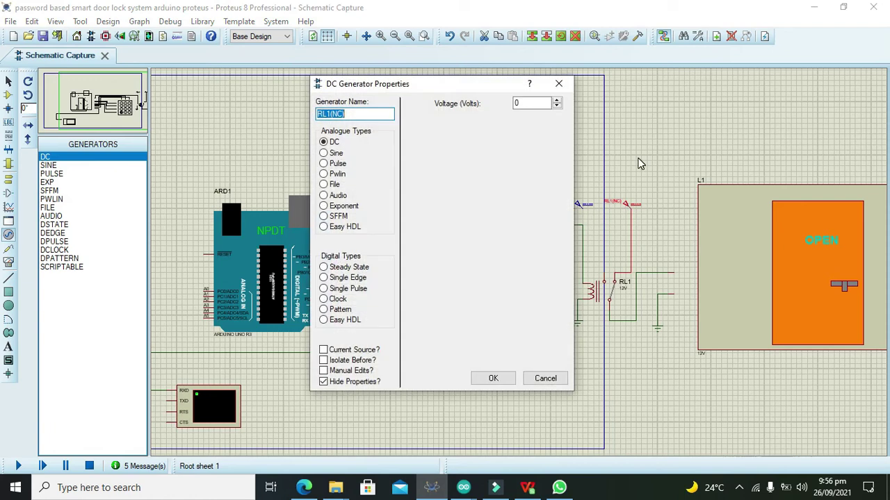
{"action": "double_click", "coordinate": [535, 104]}
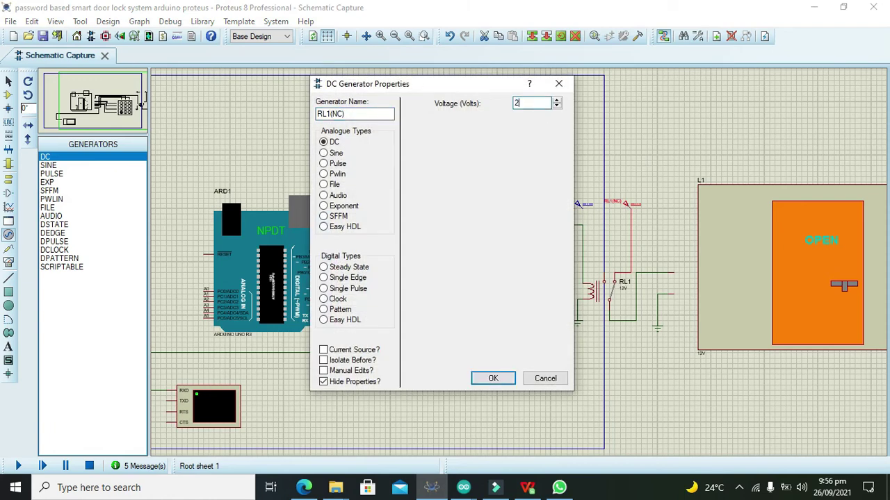
{"action": "type", "text": "2"}
{"action": "key", "text": "Return"}
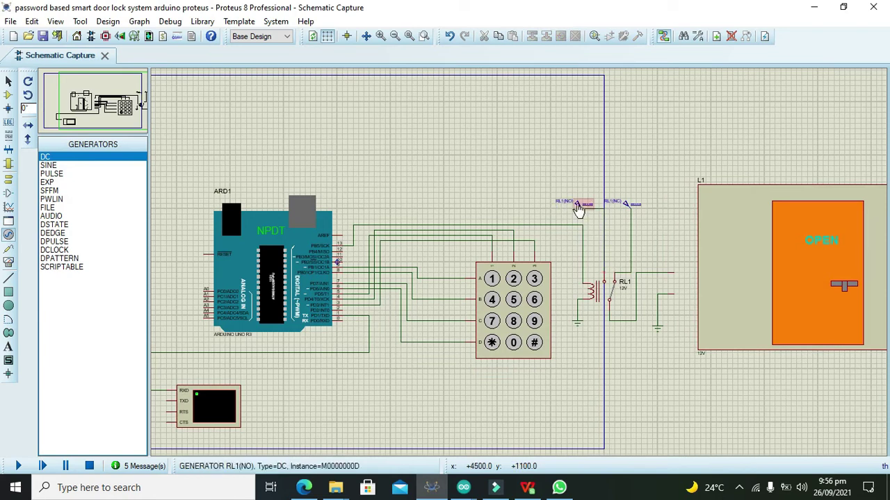
{"action": "double_click", "coordinate": [577, 208]}
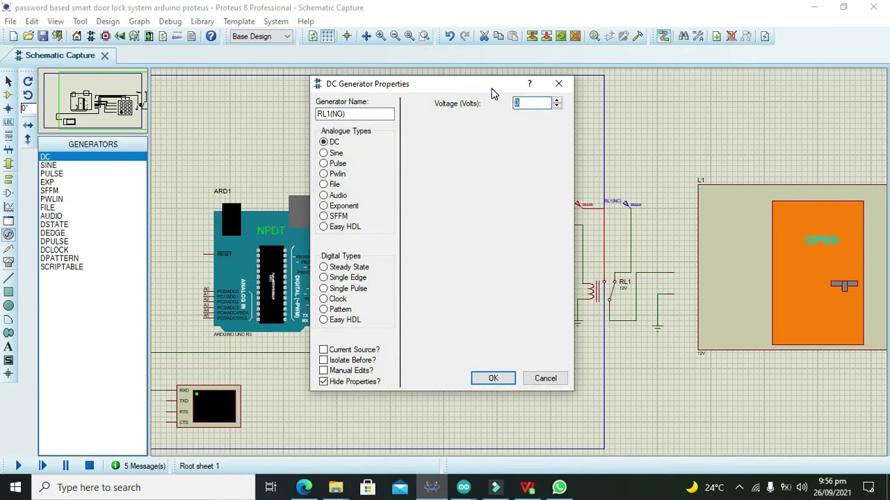
{"action": "left_click", "coordinate": [493, 377]}
{"action": "left_click", "coordinate": [328, 148]}
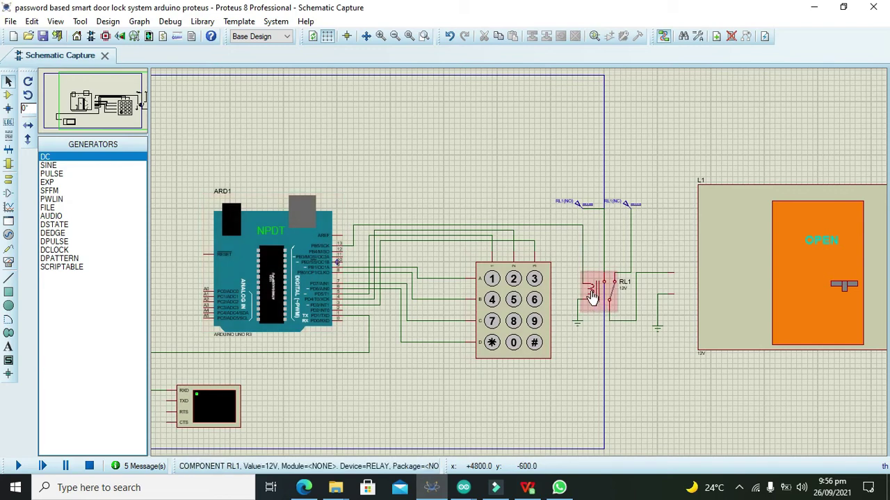
Replace relay RL1's 12V Component Value with 5V in Edit Component.
{"action": "double_click", "coordinate": [591, 297]}
{"action": "left_click", "coordinate": [374, 151]}
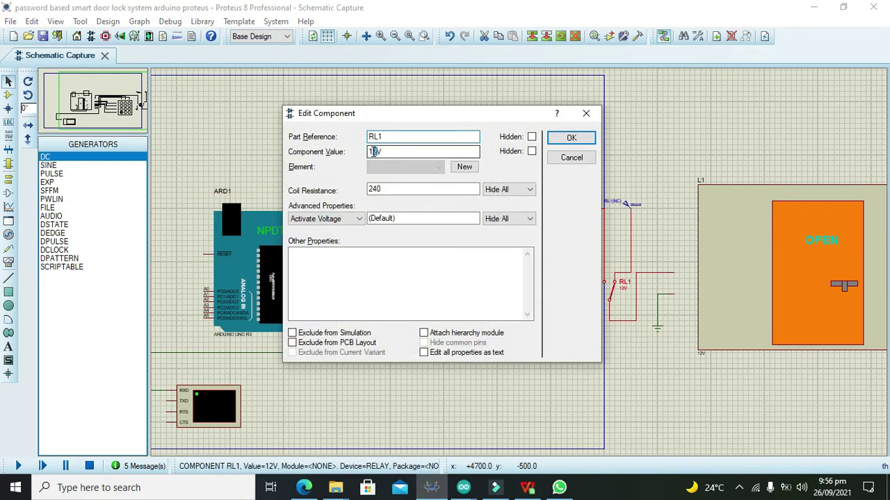
{"action": "double_click", "coordinate": [373, 152]}
{"action": "type", "text": "5V"}
{"action": "left_click", "coordinate": [572, 139]}
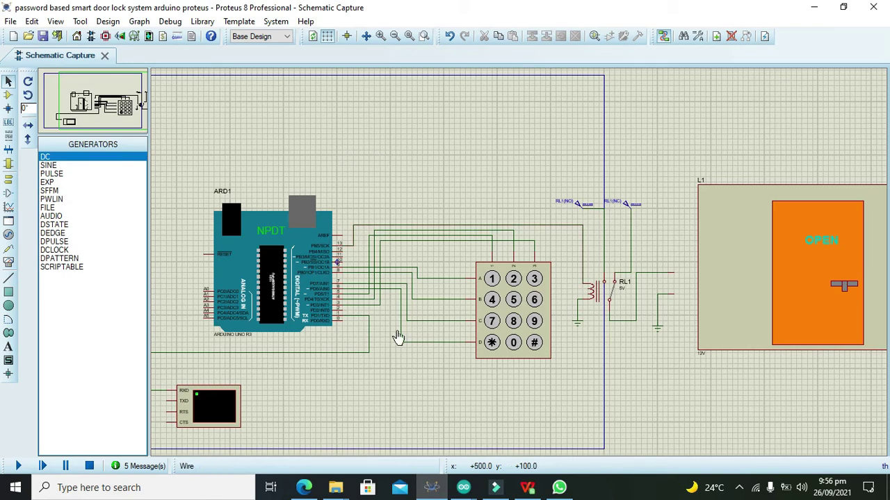
{"action": "mouse_move", "coordinate": [463, 486]}
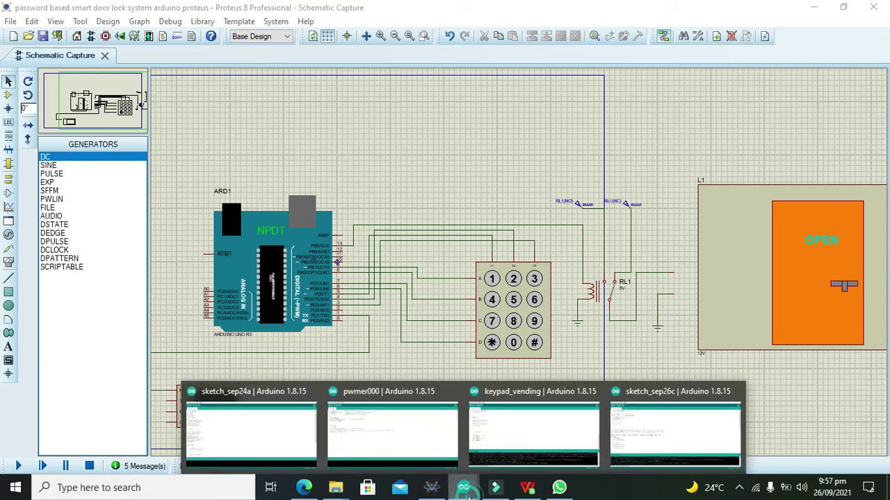
{"action": "left_click", "coordinate": [645, 421]}
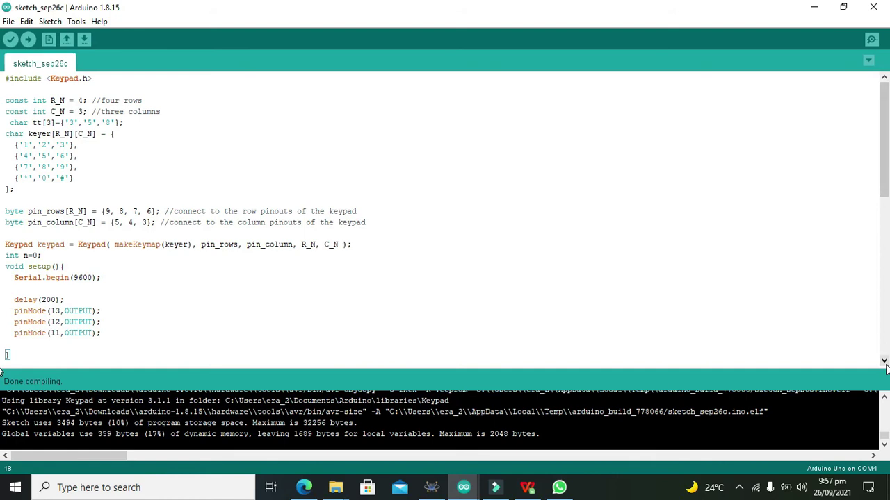
{"action": "left_click", "coordinate": [884, 362]}
{"action": "scroll", "coordinate": [878, 116], "scroll_direction": "up", "scroll_amount": 1}
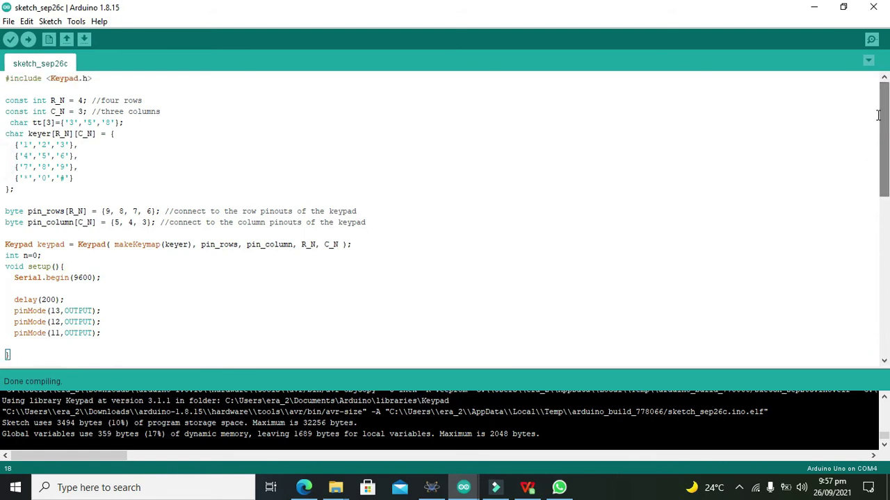
{"action": "left_click_drag", "start_coordinate": [96, 79], "coordinate": [5, 78]}
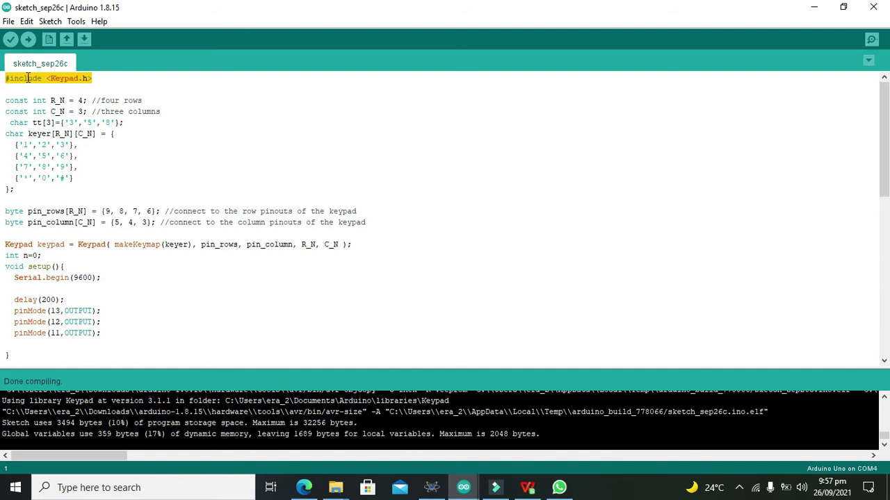
{"action": "mouse_move", "coordinate": [173, 118]}
{"action": "left_mouse_down"}
{"action": "mouse_move", "coordinate": [20, 112]}
{"action": "mouse_move", "coordinate": [6, 105]}
{"action": "mouse_move", "coordinate": [173, 109]}
{"action": "left_mouse_up"}
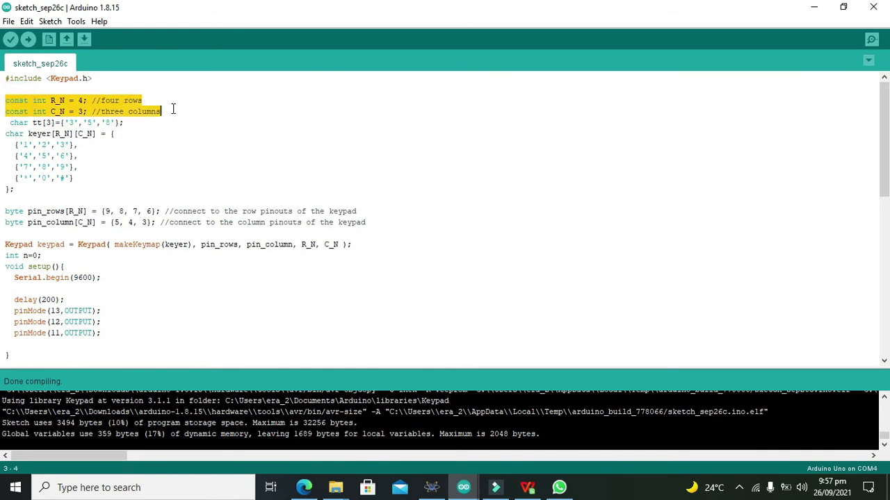
{"action": "left_click", "coordinate": [83, 113]}
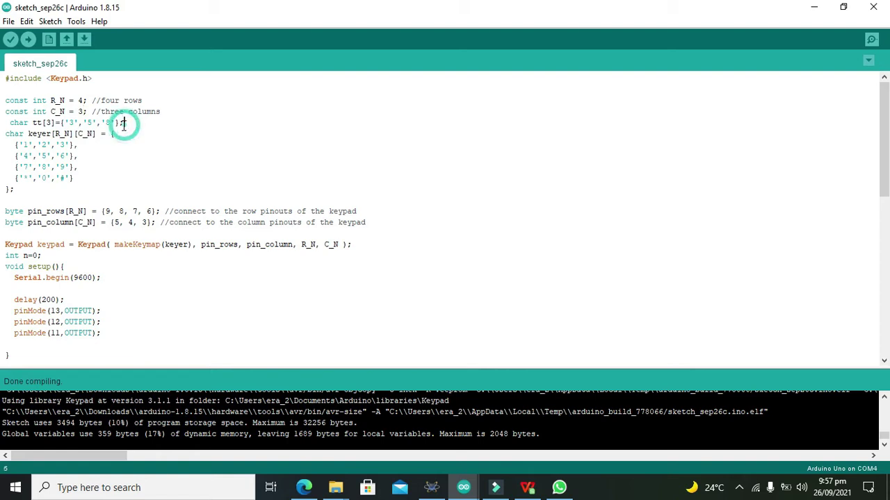
{"action": "left_click_drag", "start_coordinate": [123, 123], "coordinate": [10, 124]}
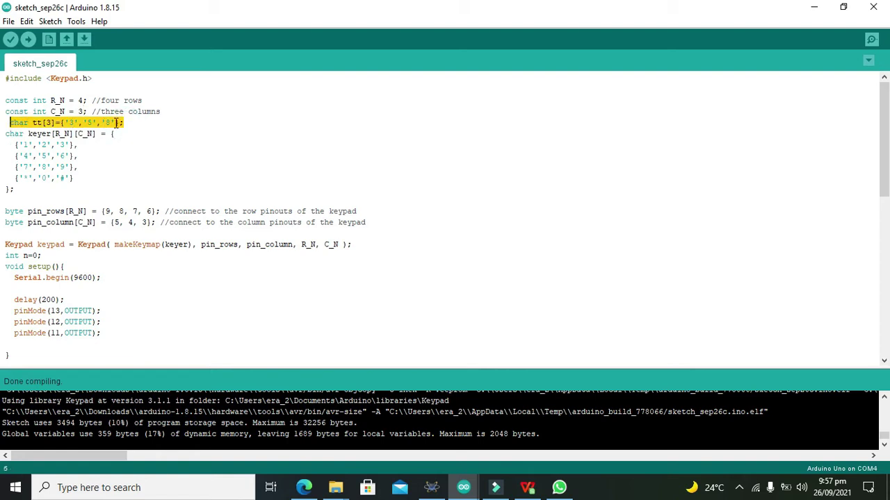
{"action": "left_click_drag", "start_coordinate": [133, 123], "coordinate": [5, 123]}
{"action": "left_click_drag", "start_coordinate": [159, 211], "coordinate": [102, 211]}
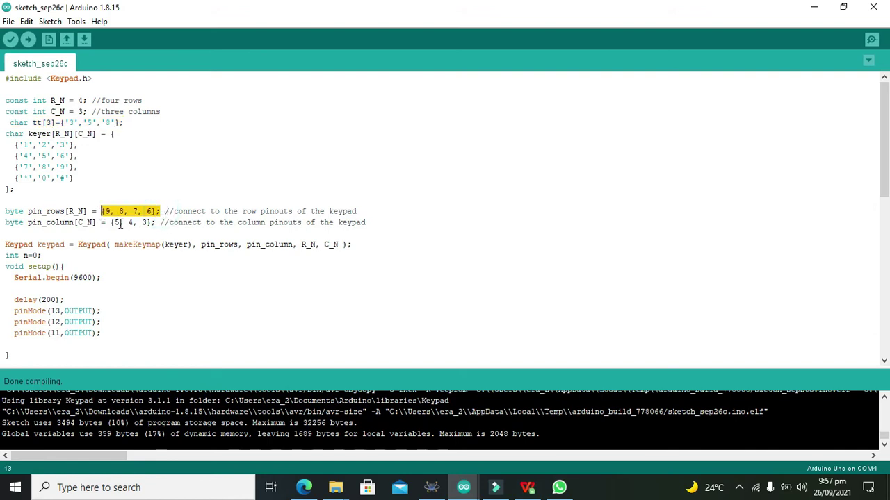
{"action": "left_click_drag", "start_coordinate": [112, 223], "coordinate": [156, 223]}
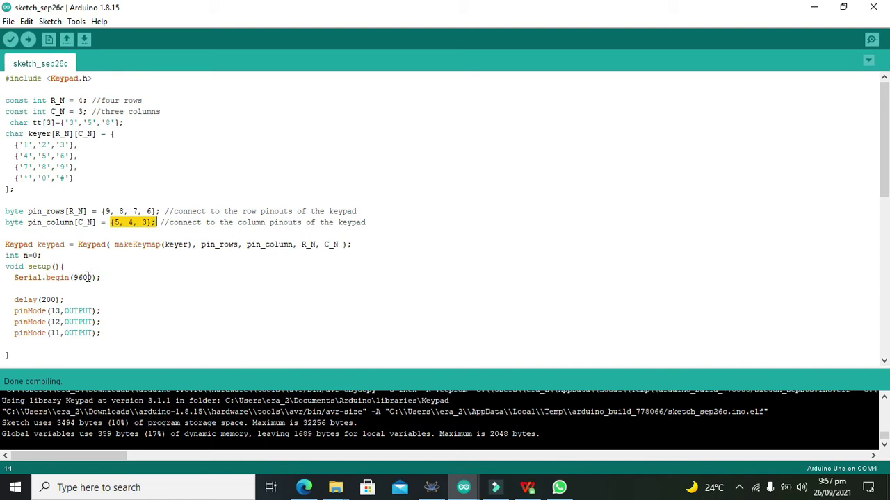
{"action": "left_click", "coordinate": [128, 302]}
{"action": "scroll", "coordinate": [3, 160], "scroll_direction": "down", "scroll_amount": 5}
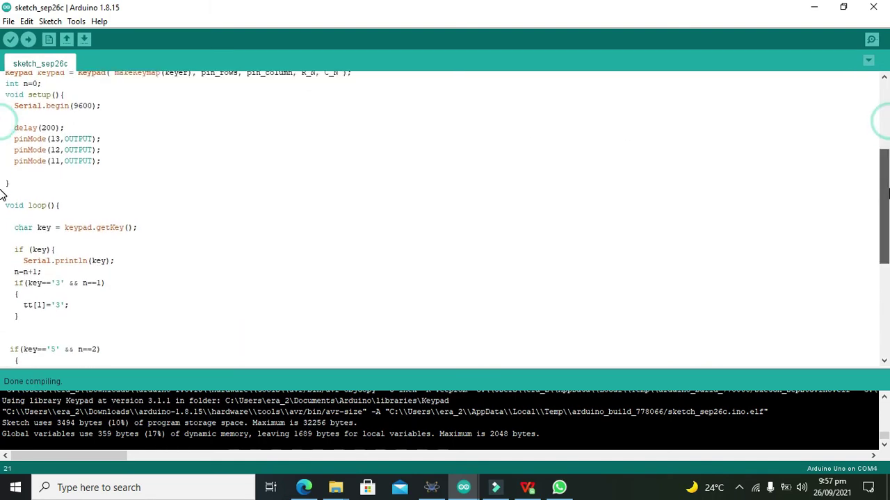
{"action": "scroll", "coordinate": [4, 194], "scroll_direction": "down", "scroll_amount": 7}
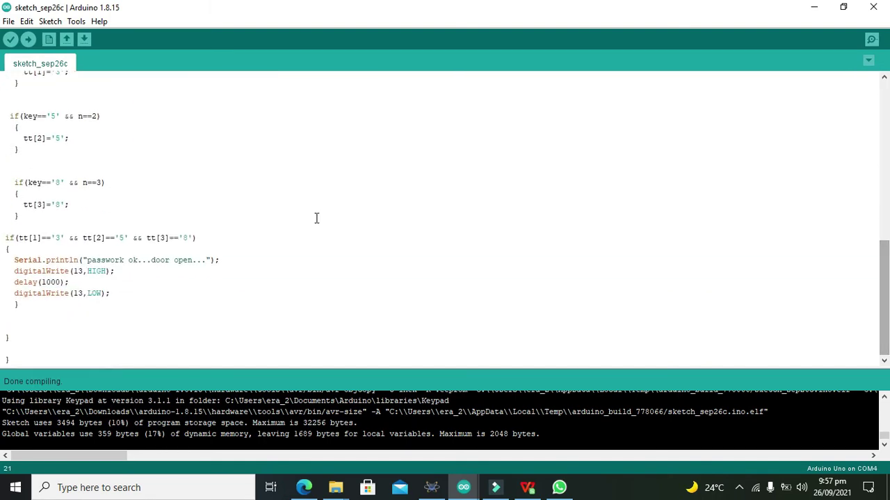
{"action": "left_click", "coordinate": [125, 303]}
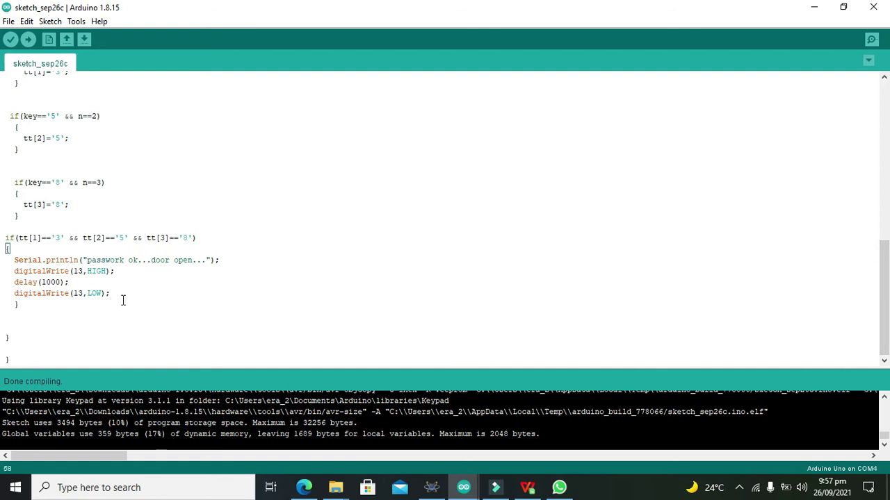
{"action": "mouse_move", "coordinate": [122, 300]}
{"action": "left_mouse_down"}
{"action": "mouse_move", "coordinate": [6, 266]}
{"action": "mouse_move", "coordinate": [109, 284]}
{"action": "mouse_move", "coordinate": [112, 292]}
{"action": "left_mouse_up"}
{"action": "left_click", "coordinate": [27, 266]}
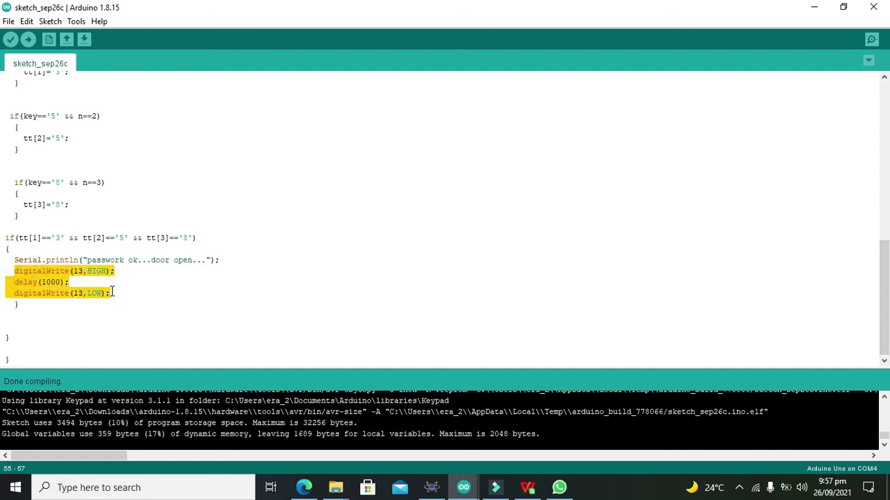
{"action": "left_click", "coordinate": [839, 313]}
{"action": "left_click_drag", "start_coordinate": [886, 299], "coordinate": [886, 136]}
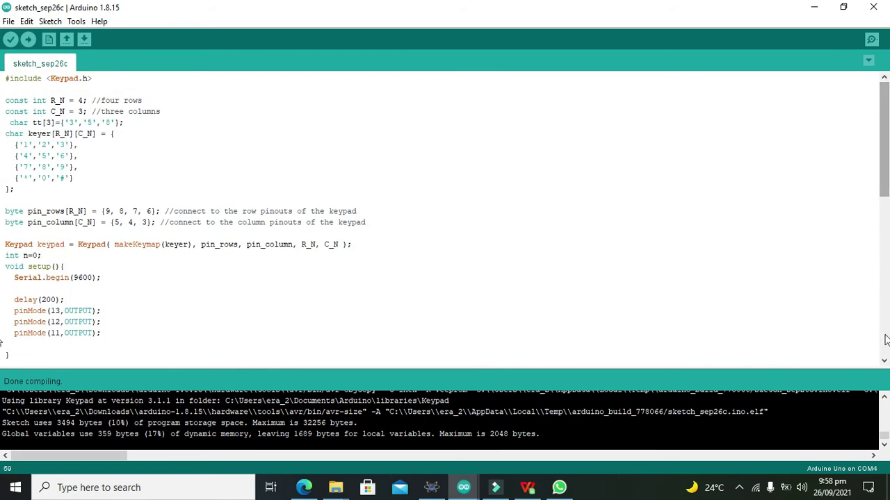
{"action": "left_click_drag", "start_coordinate": [885, 362], "coordinate": [885, 362]}
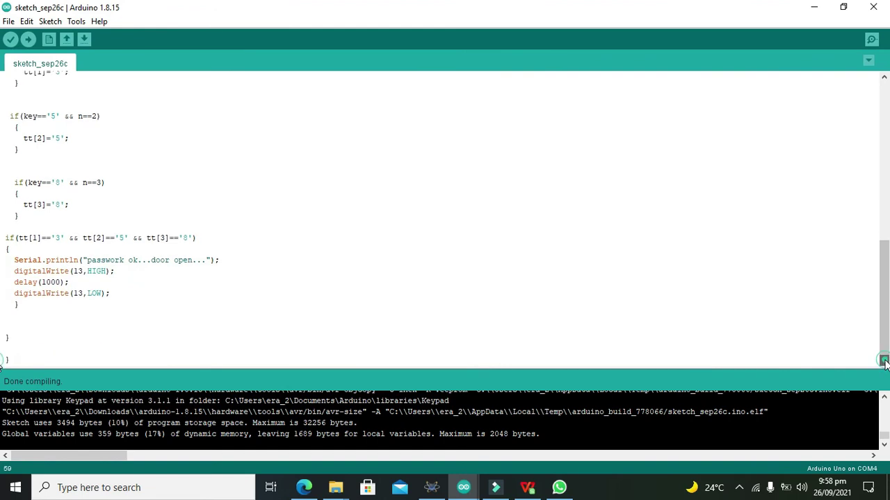
Compile sketch_sep26c and copy the sketch_sep26c.ino.hex path from the compiler output.
{"action": "left_click", "coordinate": [11, 39]}
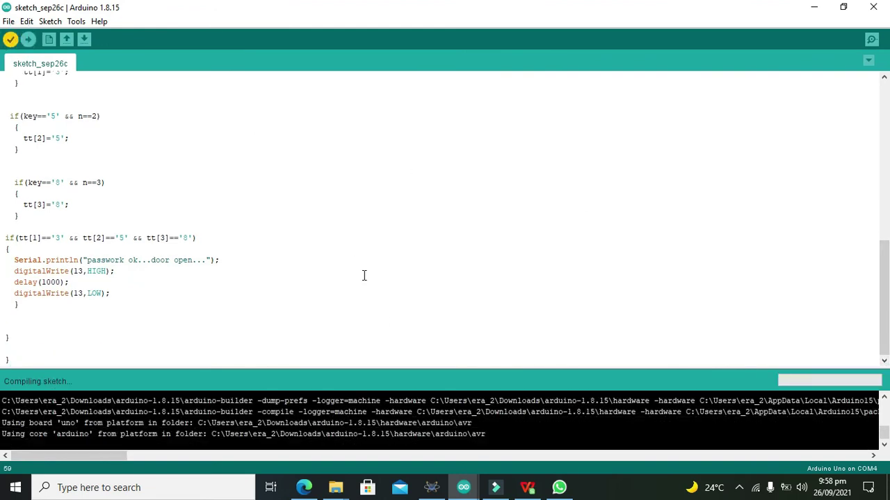
{"action": "left_click_drag", "start_coordinate": [415, 369], "coordinate": [408, 265]}
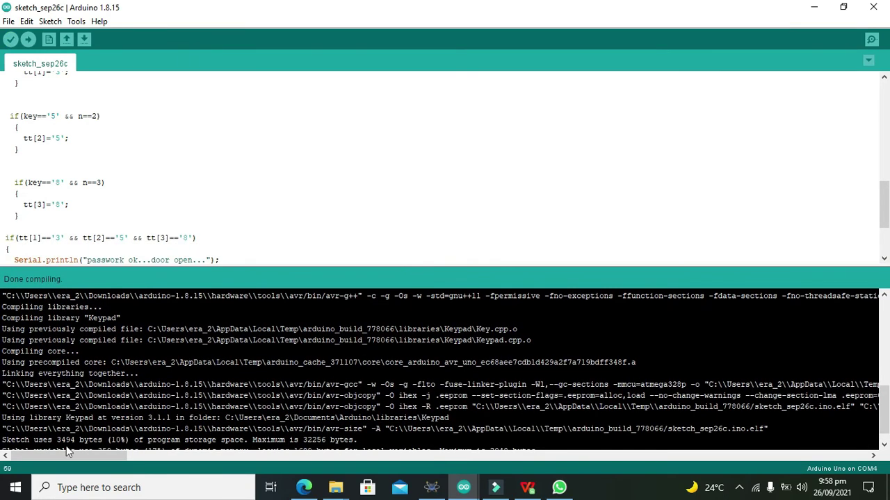
{"action": "left_click_drag", "start_coordinate": [67, 451], "coordinate": [125, 459]}
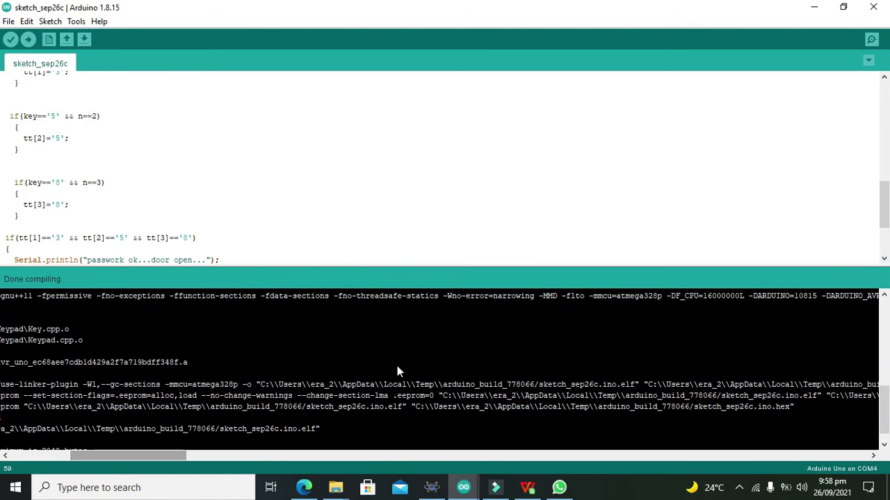
{"action": "left_click_drag", "start_coordinate": [790, 409], "coordinate": [440, 412]}
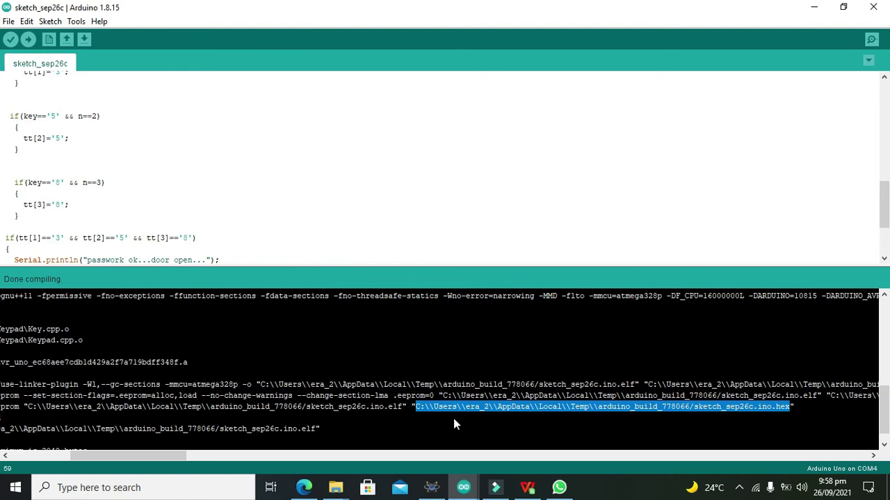
{"action": "left_click", "coordinate": [455, 424]}
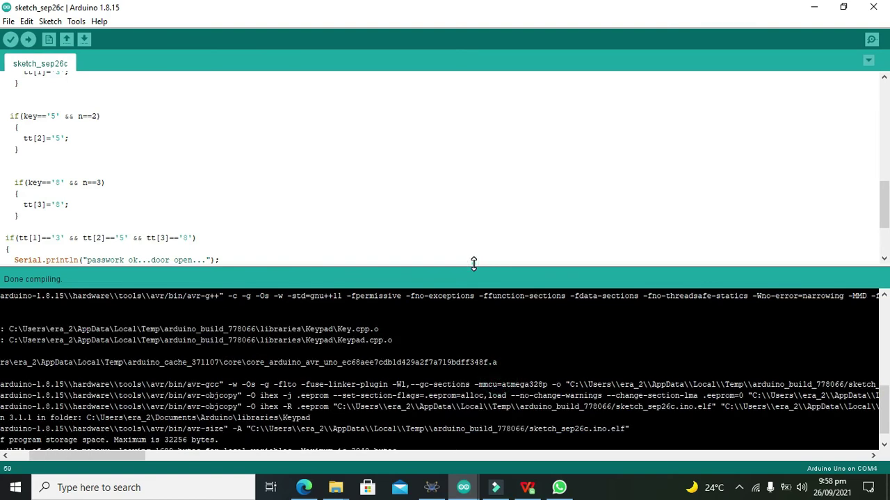
{"action": "left_click_drag", "start_coordinate": [474, 264], "coordinate": [473, 359]}
Paste the sketch_sep26c.ino.hex path into ARD1's Program File field and confirm.
{"action": "left_click", "coordinate": [431, 486]}
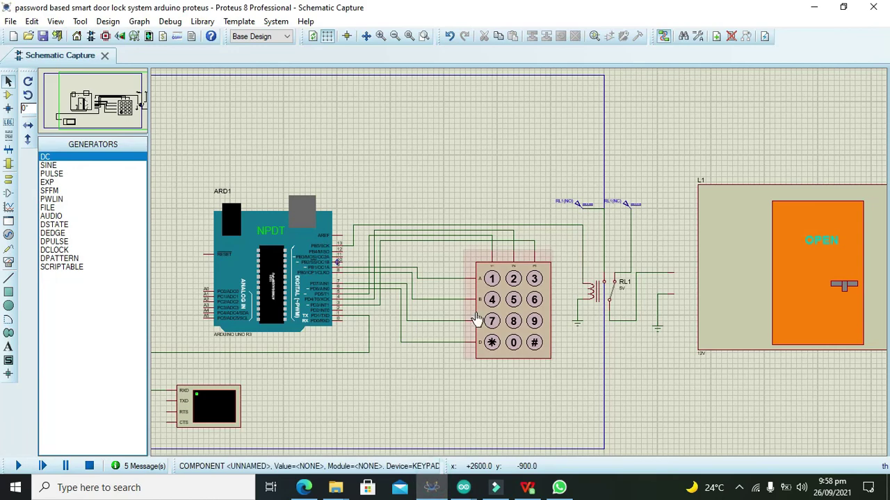
{"action": "double_click", "coordinate": [266, 276]}
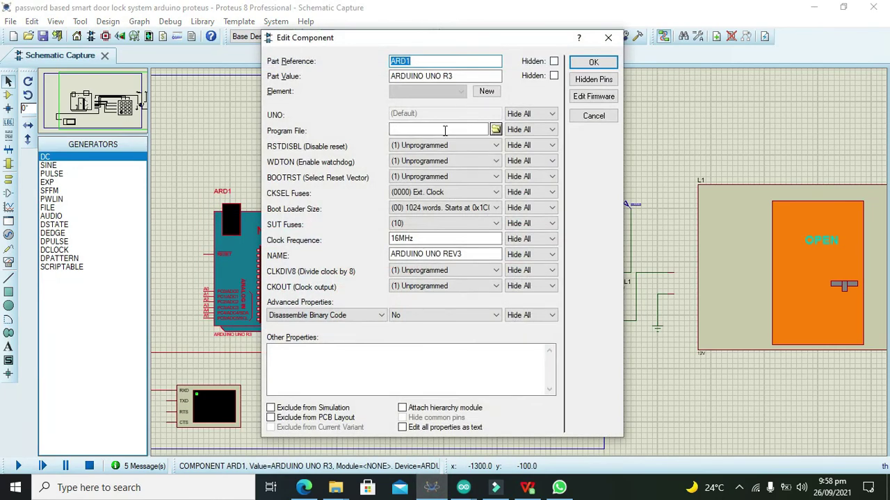
{"action": "left_click", "coordinate": [444, 130]}
{"action": "right_click", "coordinate": [445, 130]}
{"action": "left_click", "coordinate": [488, 187]}
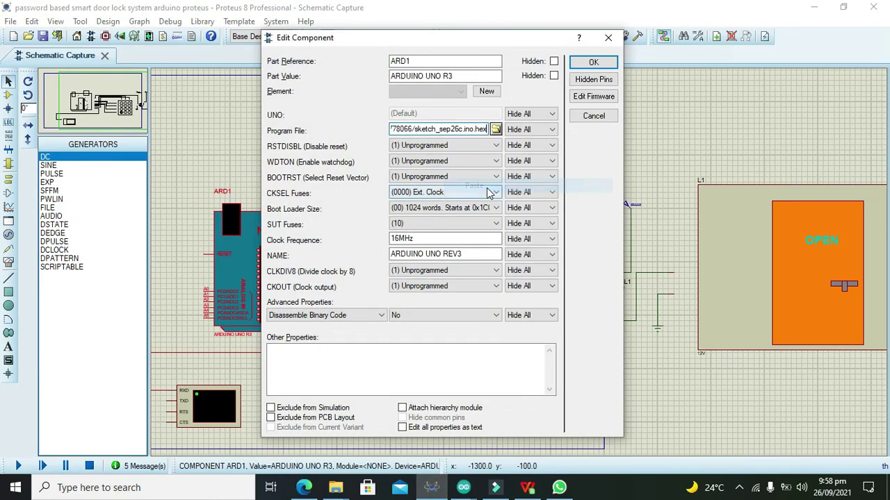
{"action": "left_click", "coordinate": [593, 62]}
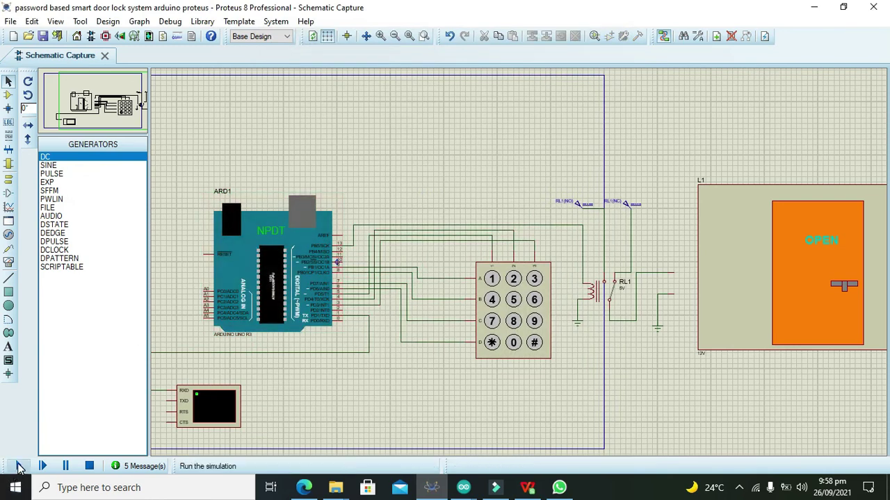
Run the simulation, move the Virtual Terminal aside, and enter the correct code 3, 5, 8.
{"action": "left_click", "coordinate": [18, 468]}
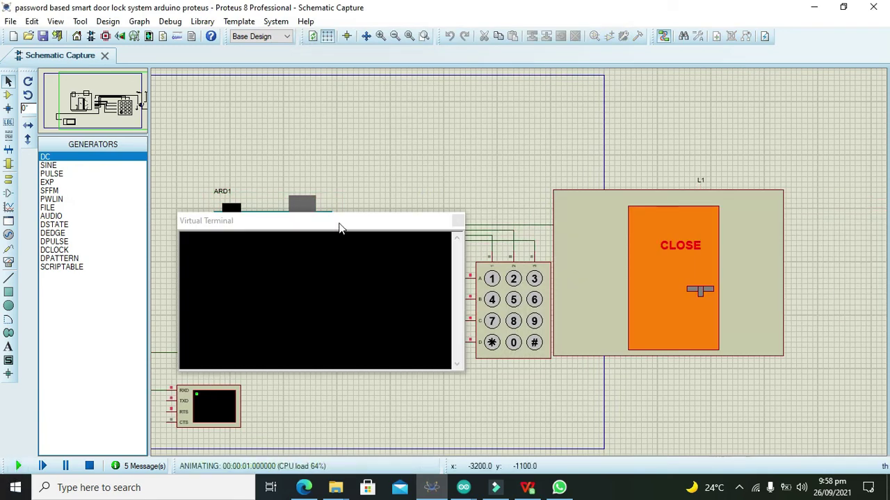
{"action": "left_click_drag", "start_coordinate": [340, 228], "coordinate": [808, 40]}
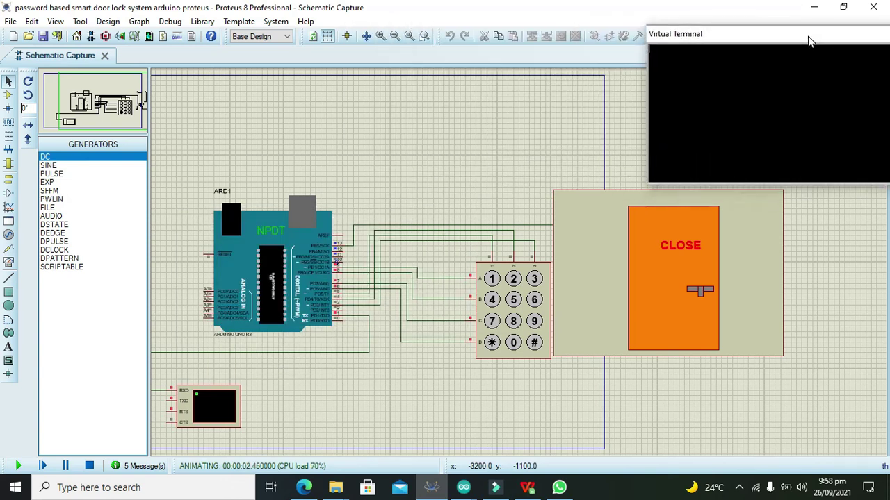
{"action": "left_click", "coordinate": [534, 278]}
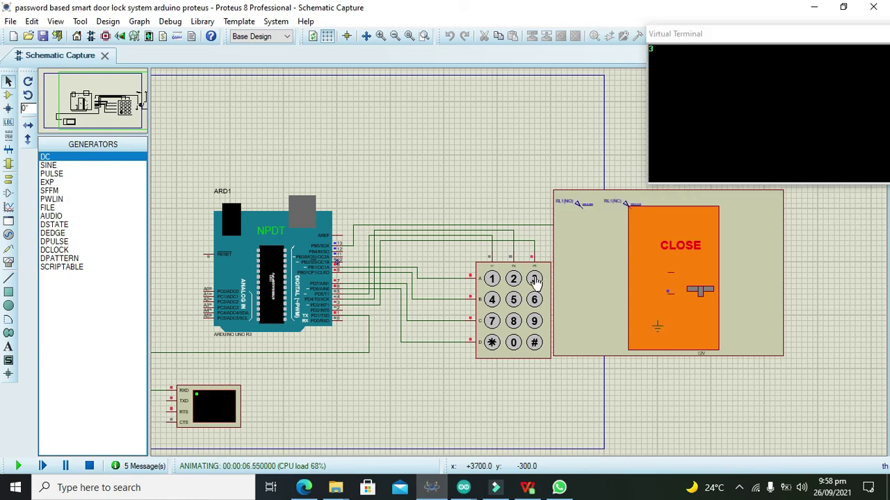
{"action": "left_click", "coordinate": [513, 299]}
{"action": "left_click", "coordinate": [514, 324]}
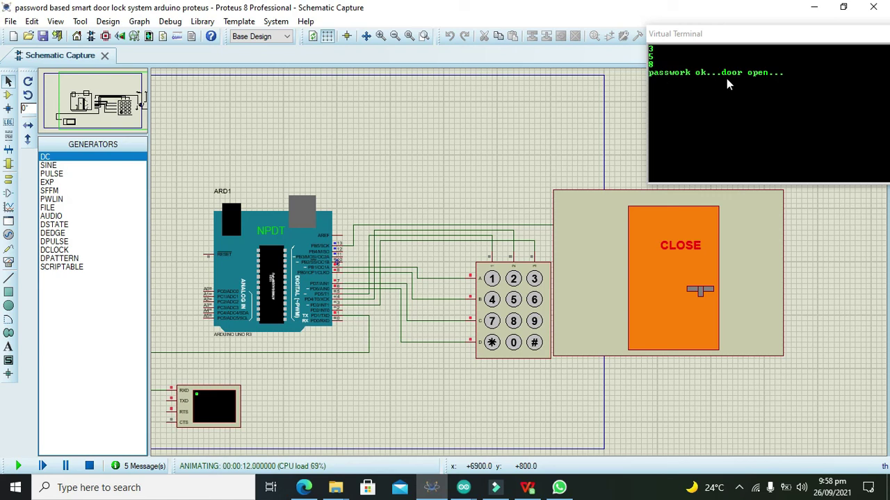
Restart the simulation and enter the wrong code 8, 5, 3, 2, 6, 9 on the keypad.
{"action": "left_click", "coordinate": [89, 467]}
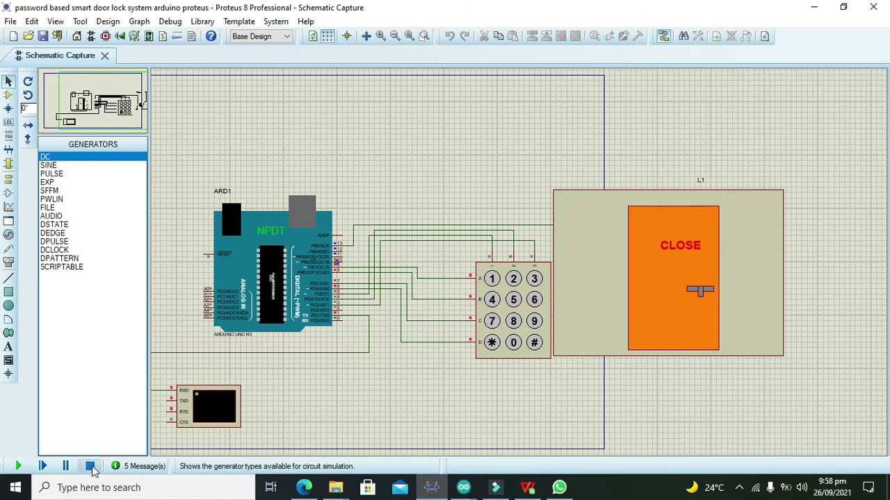
{"action": "left_click", "coordinate": [18, 466]}
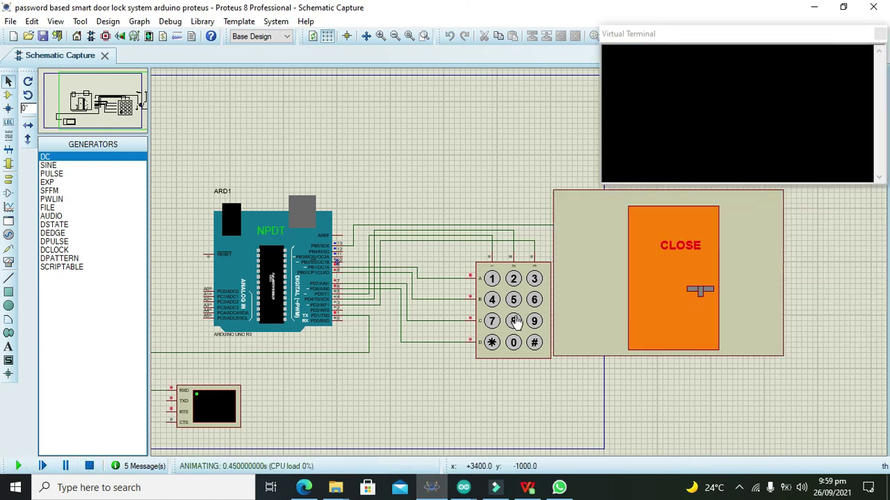
{"action": "left_click", "coordinate": [514, 321]}
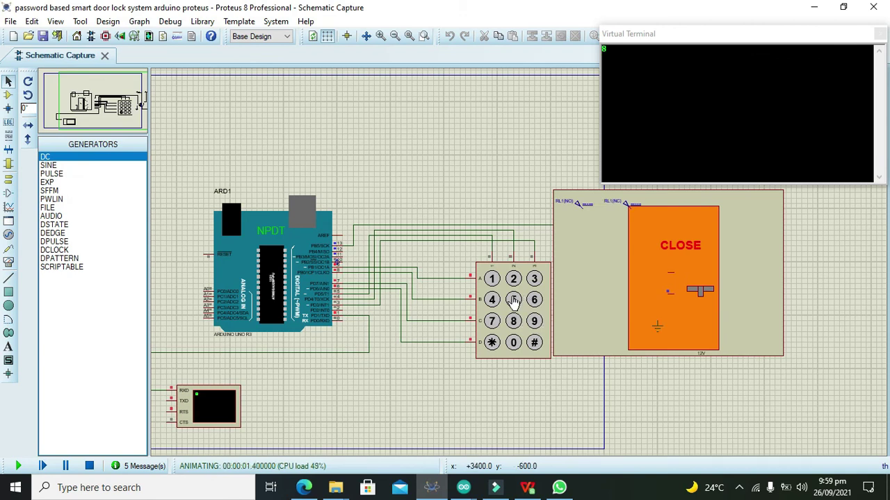
{"action": "left_click", "coordinate": [513, 300]}
{"action": "left_click", "coordinate": [533, 280]}
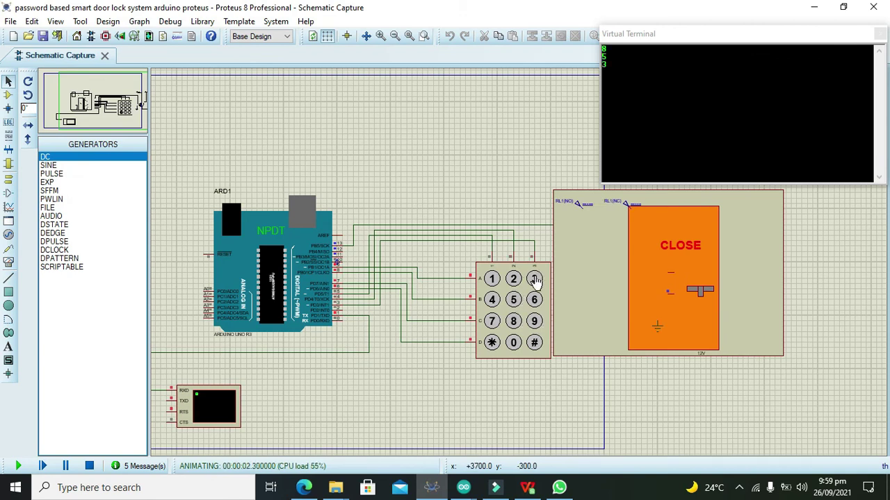
{"action": "left_click", "coordinate": [514, 280]}
{"action": "left_click", "coordinate": [535, 301]}
{"action": "left_click", "coordinate": [535, 321]}
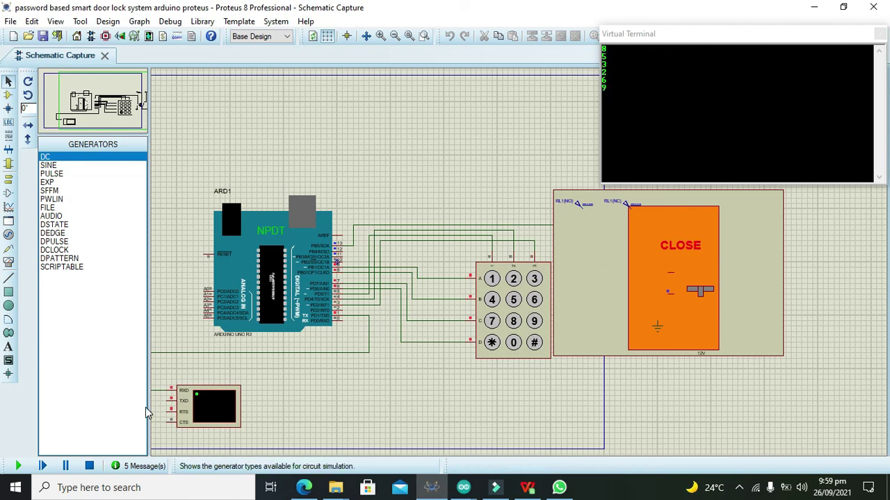